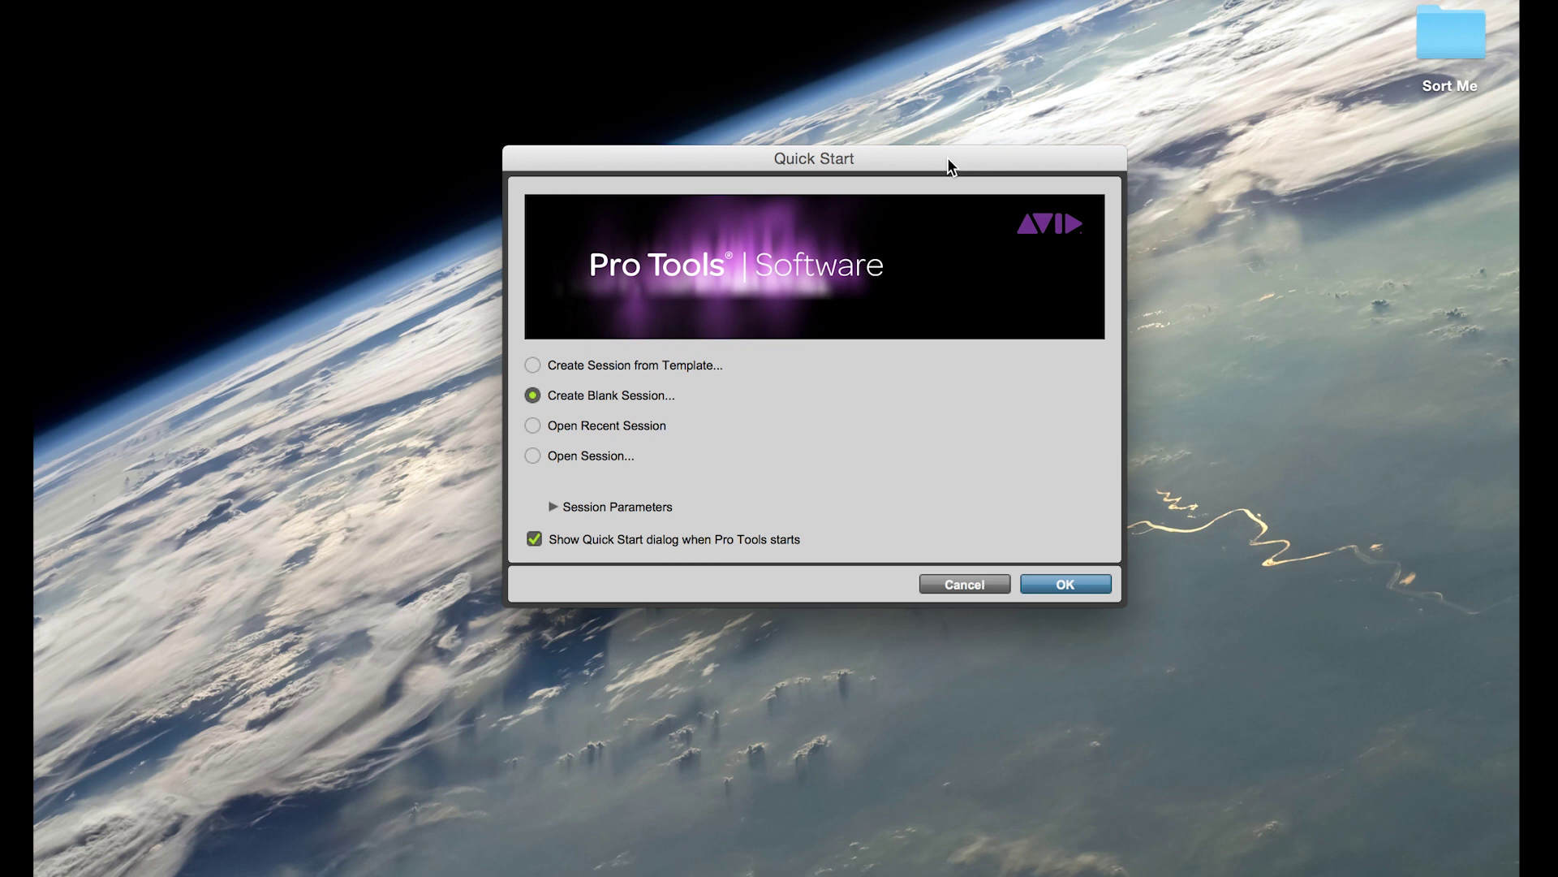
Set the new session's sample rate to 48 kHz under Session Parameters.
{"action": "left_click", "coordinate": [553, 507]}
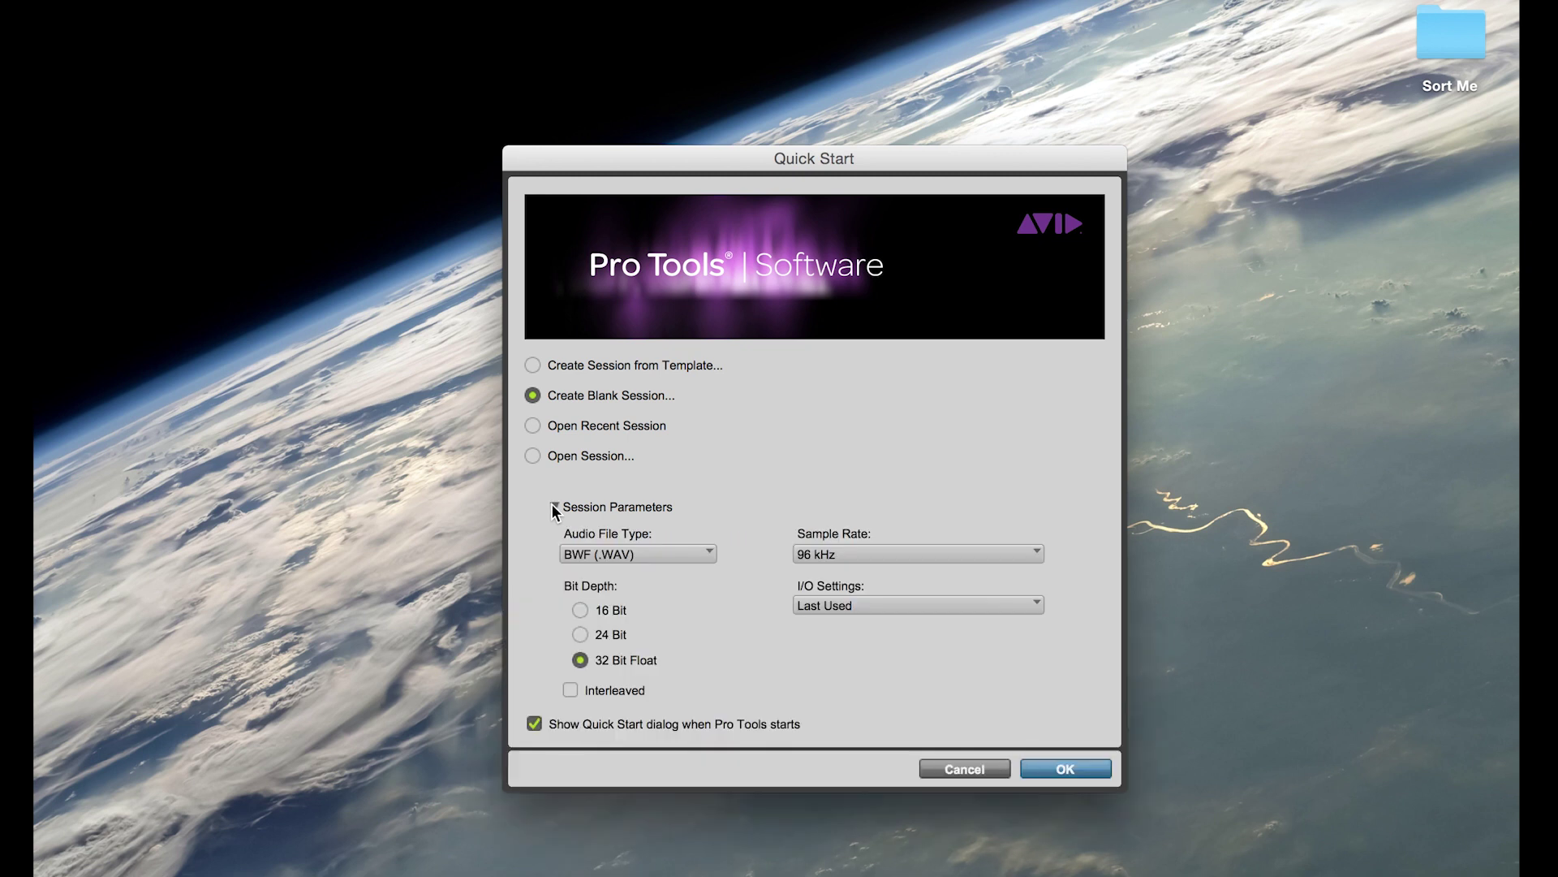
{"action": "left_click", "coordinate": [870, 552]}
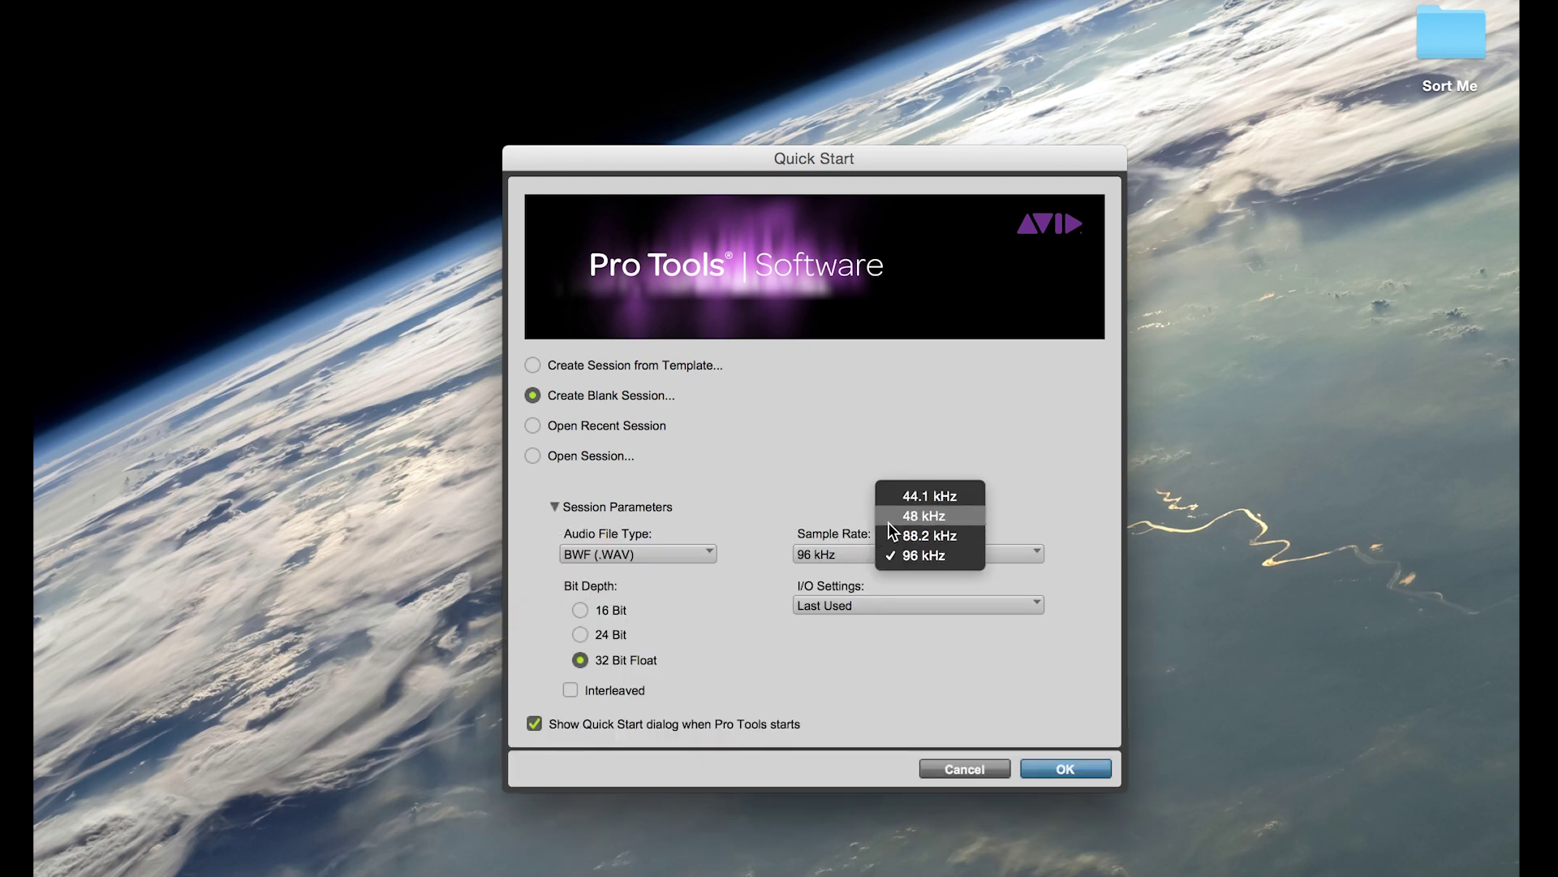
{"action": "left_click", "coordinate": [888, 523]}
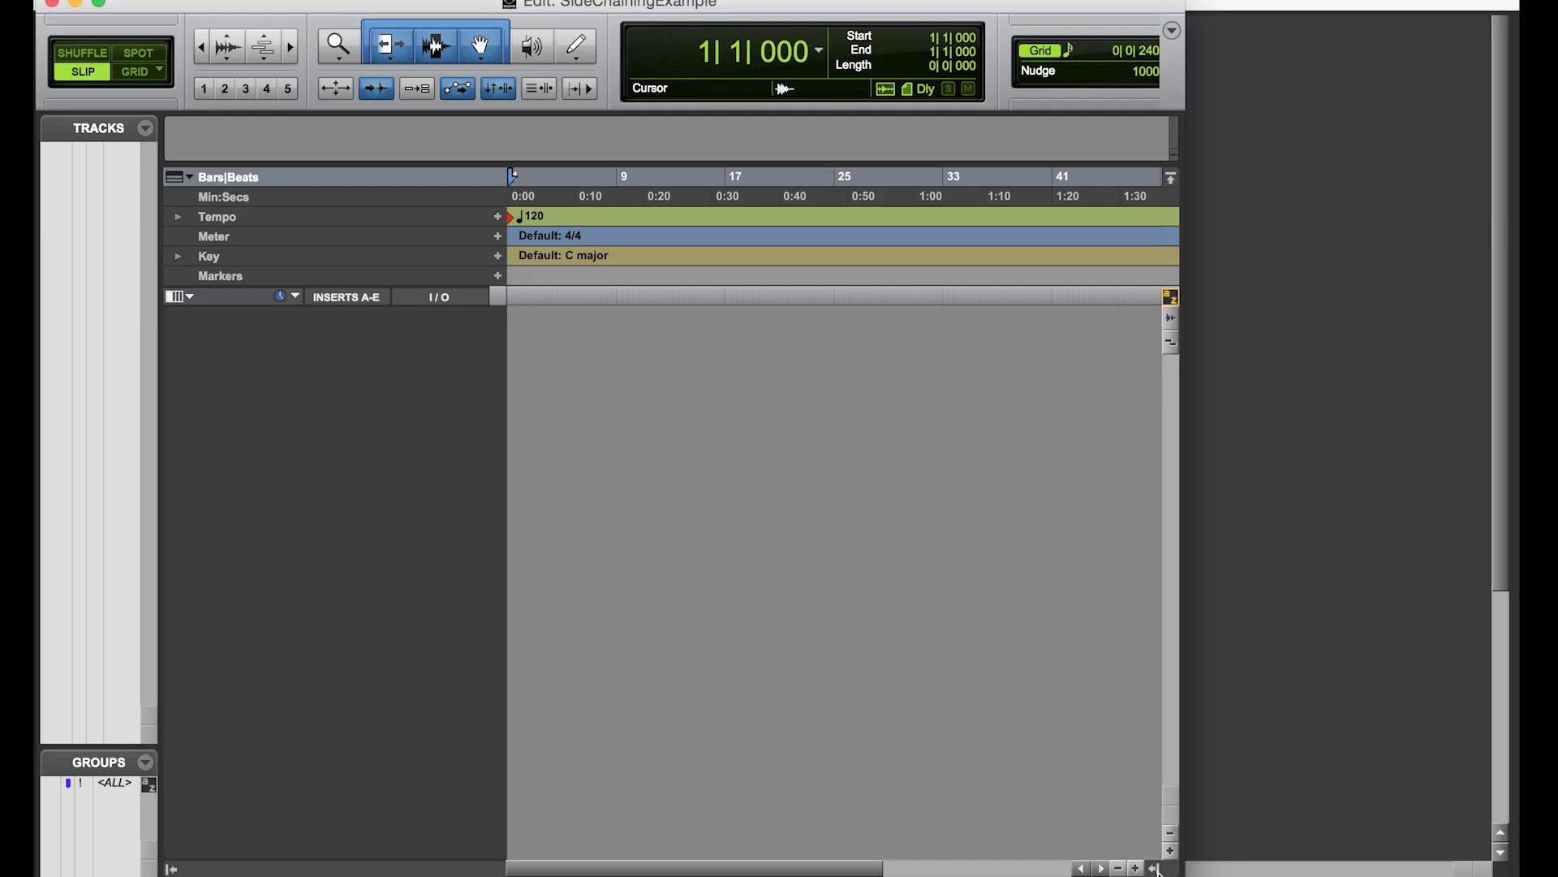
Hide the Clips list, widen the Edit window, and add a Master Fader track.
{"action": "left_click", "coordinate": [1032, 867]}
{"action": "left_click_drag", "start_coordinate": [1181, 872], "coordinate": [1520, 873]}
{"action": "key", "text": "super+shift+n"}
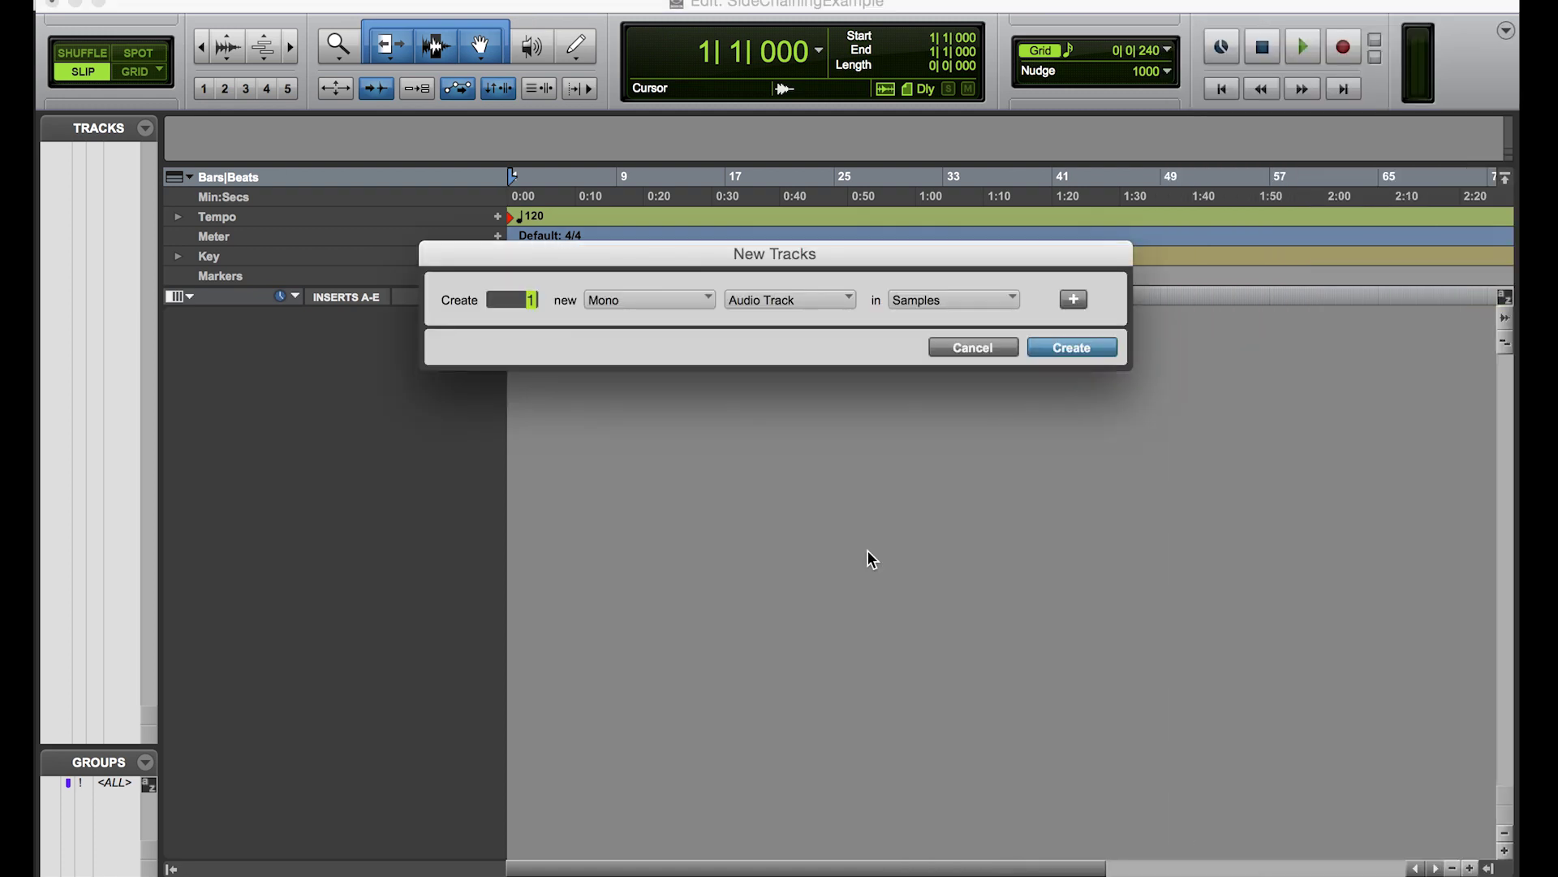
{"action": "key", "text": "super+Right"}
{"action": "key", "text": "super+Down"}
{"action": "key", "text": "super+Down"}
{"action": "key", "text": "Return"}
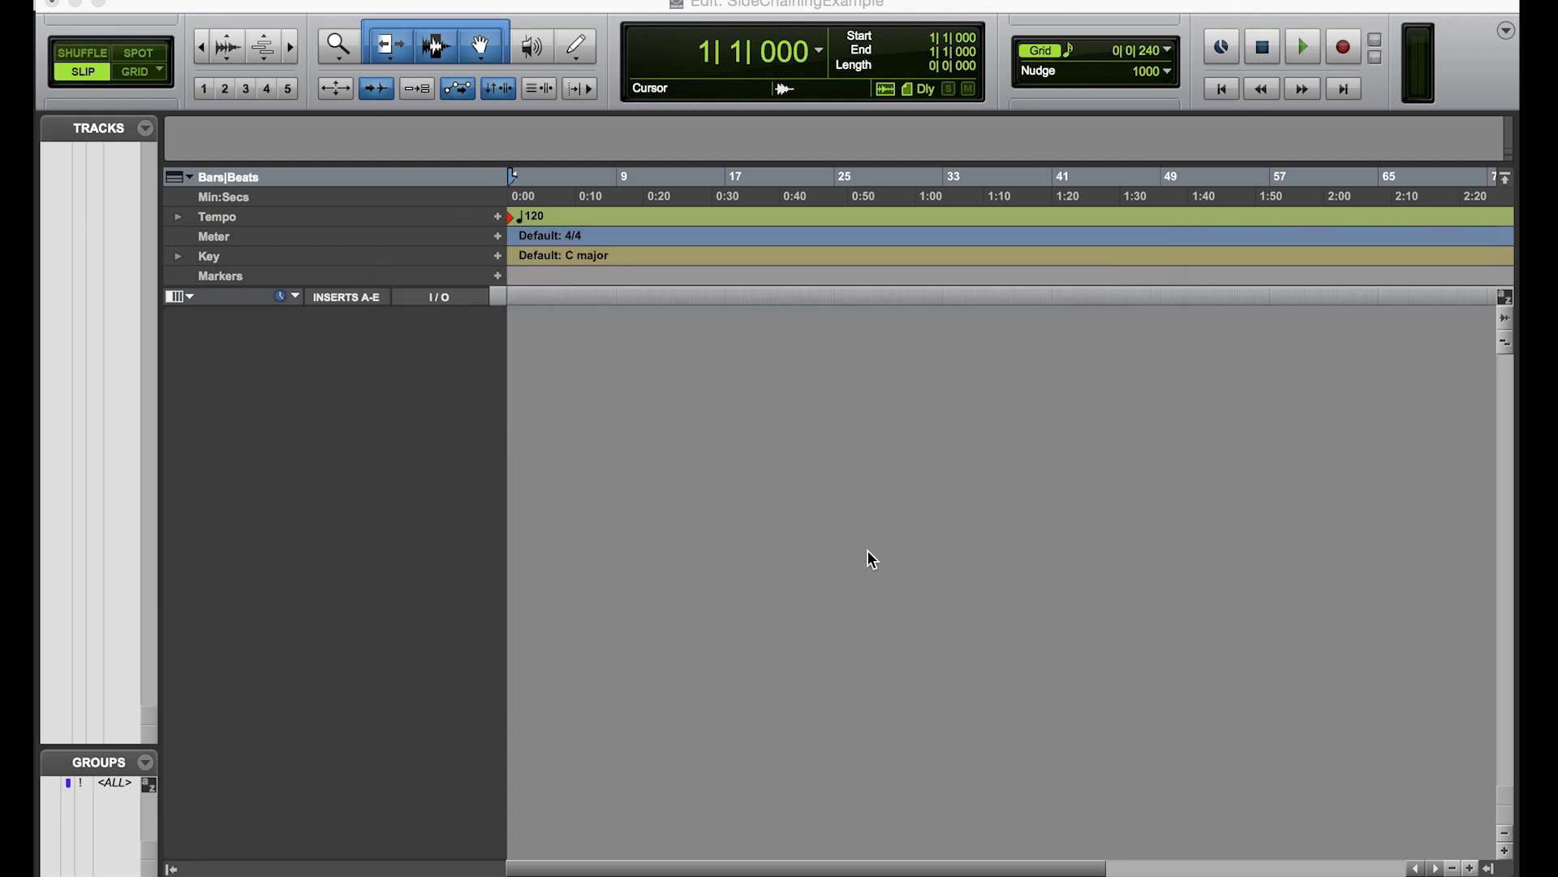
Add two mono audio tracks and switch to the Mix window.
{"action": "key", "text": "shift+super+n"}
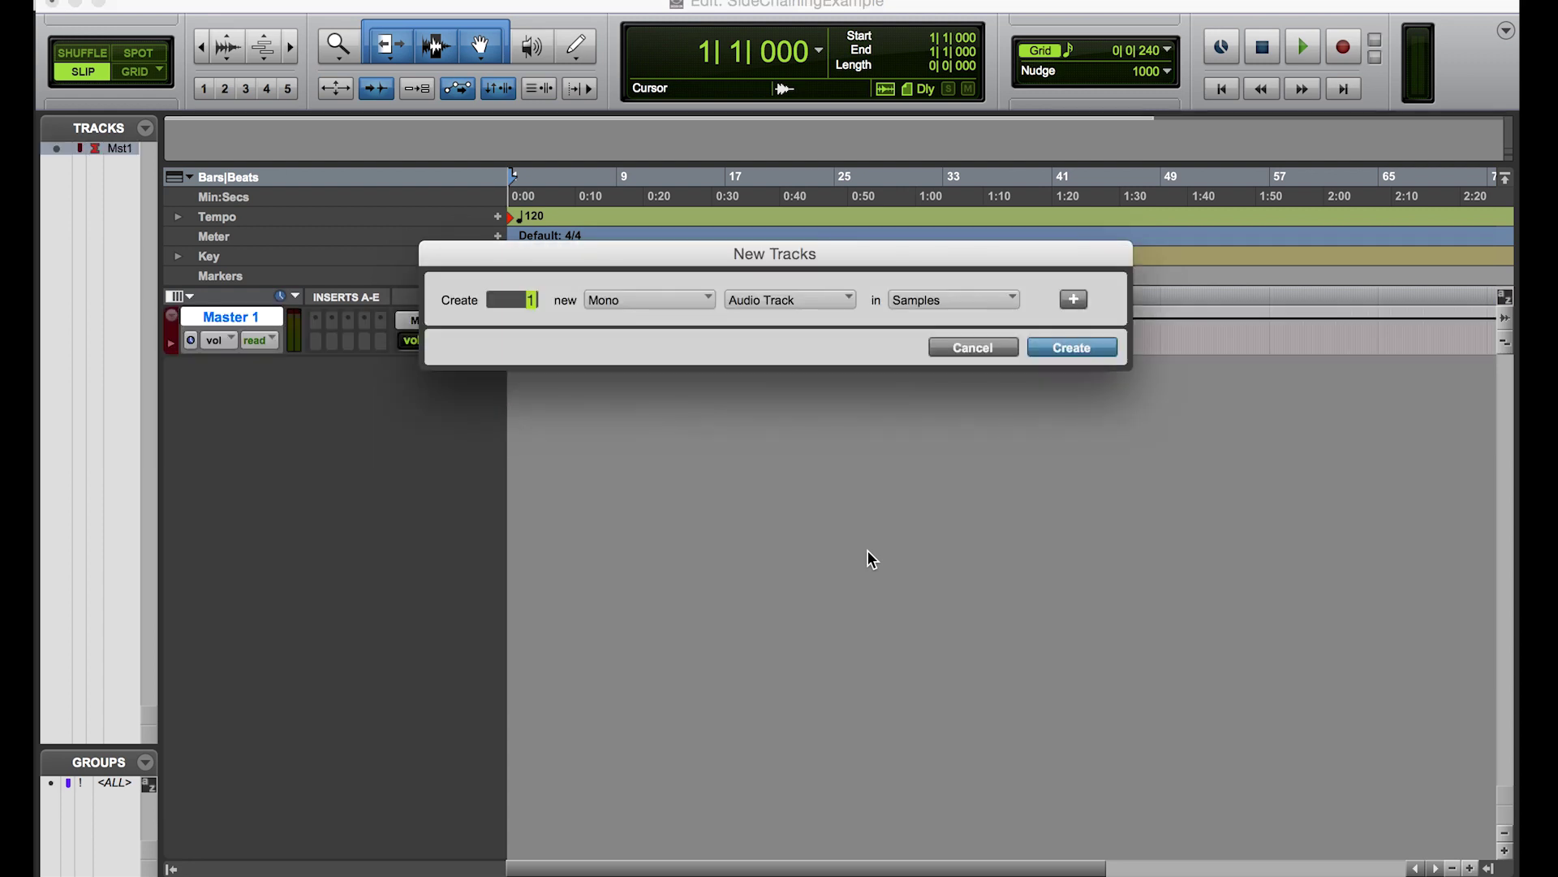
{"action": "type", "text": "2"}
{"action": "key", "text": "Return"}
{"action": "key", "text": "super+equal"}
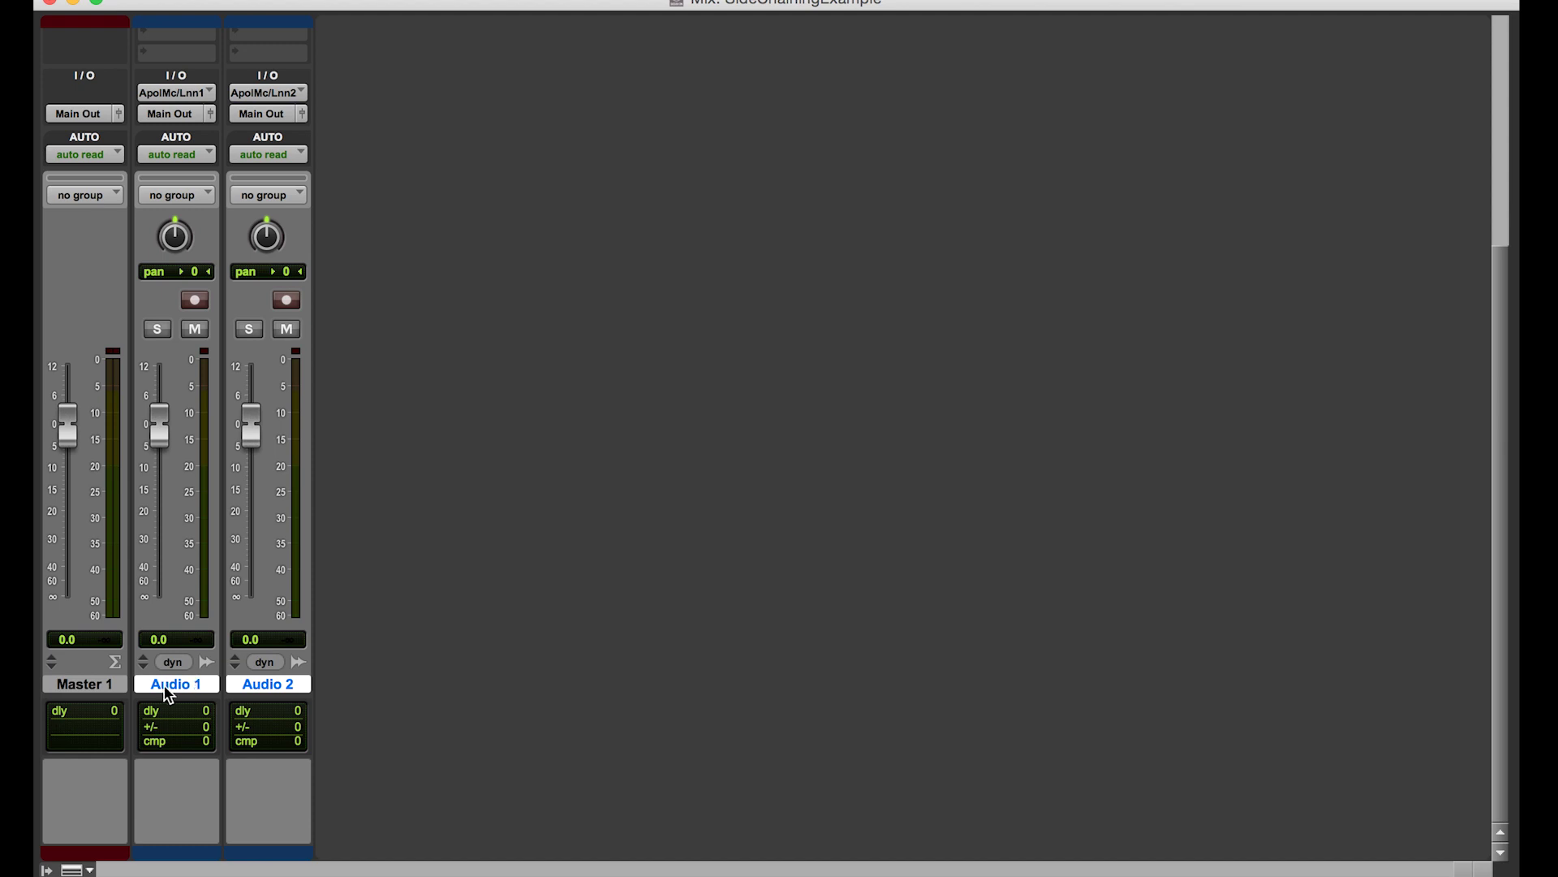
{"action": "left_click", "coordinate": [78, 682]}
{"action": "left_click", "coordinate": [194, 683]}
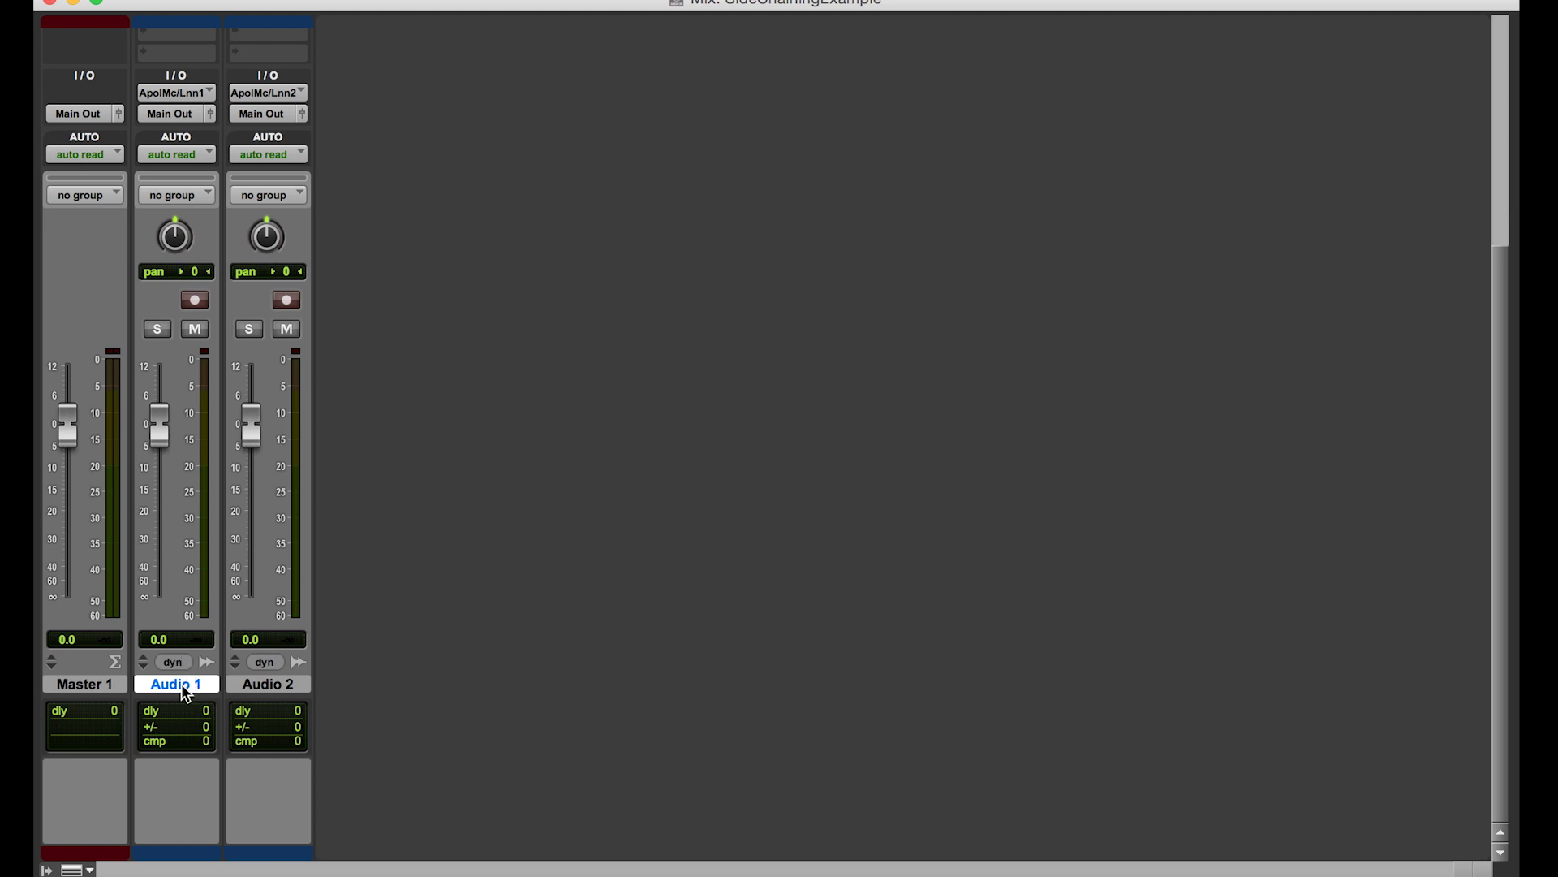
{"action": "left_click", "coordinate": [260, 688]}
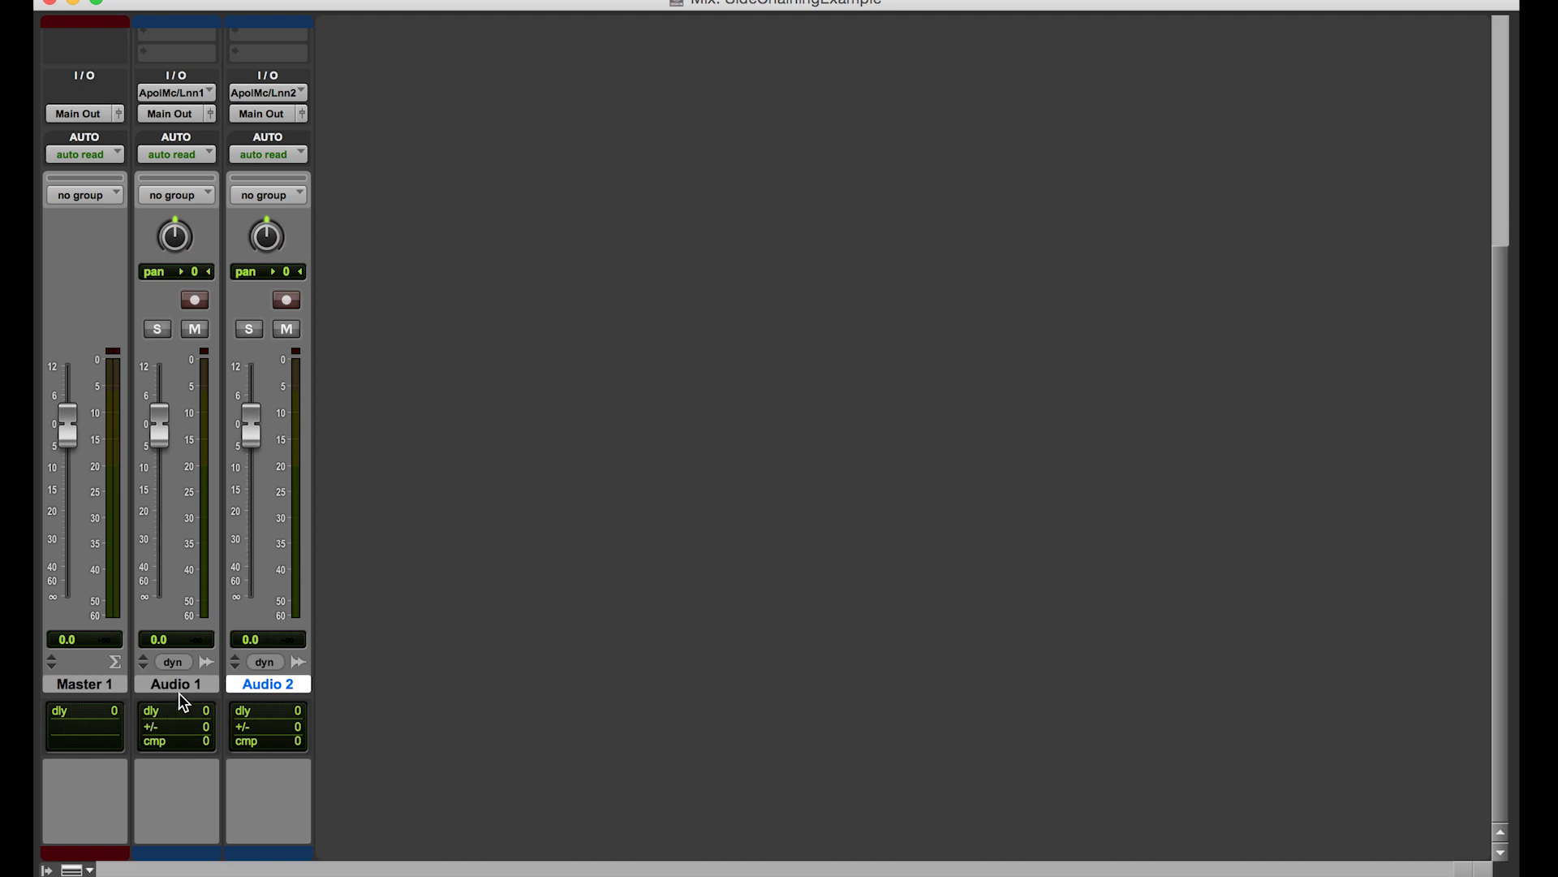
{"action": "left_click", "coordinate": [184, 686]}
Rename Audio 2 to 'Music' and Audio 1 to 'Radio DJ'.
{"action": "double_click", "coordinate": [281, 686]}
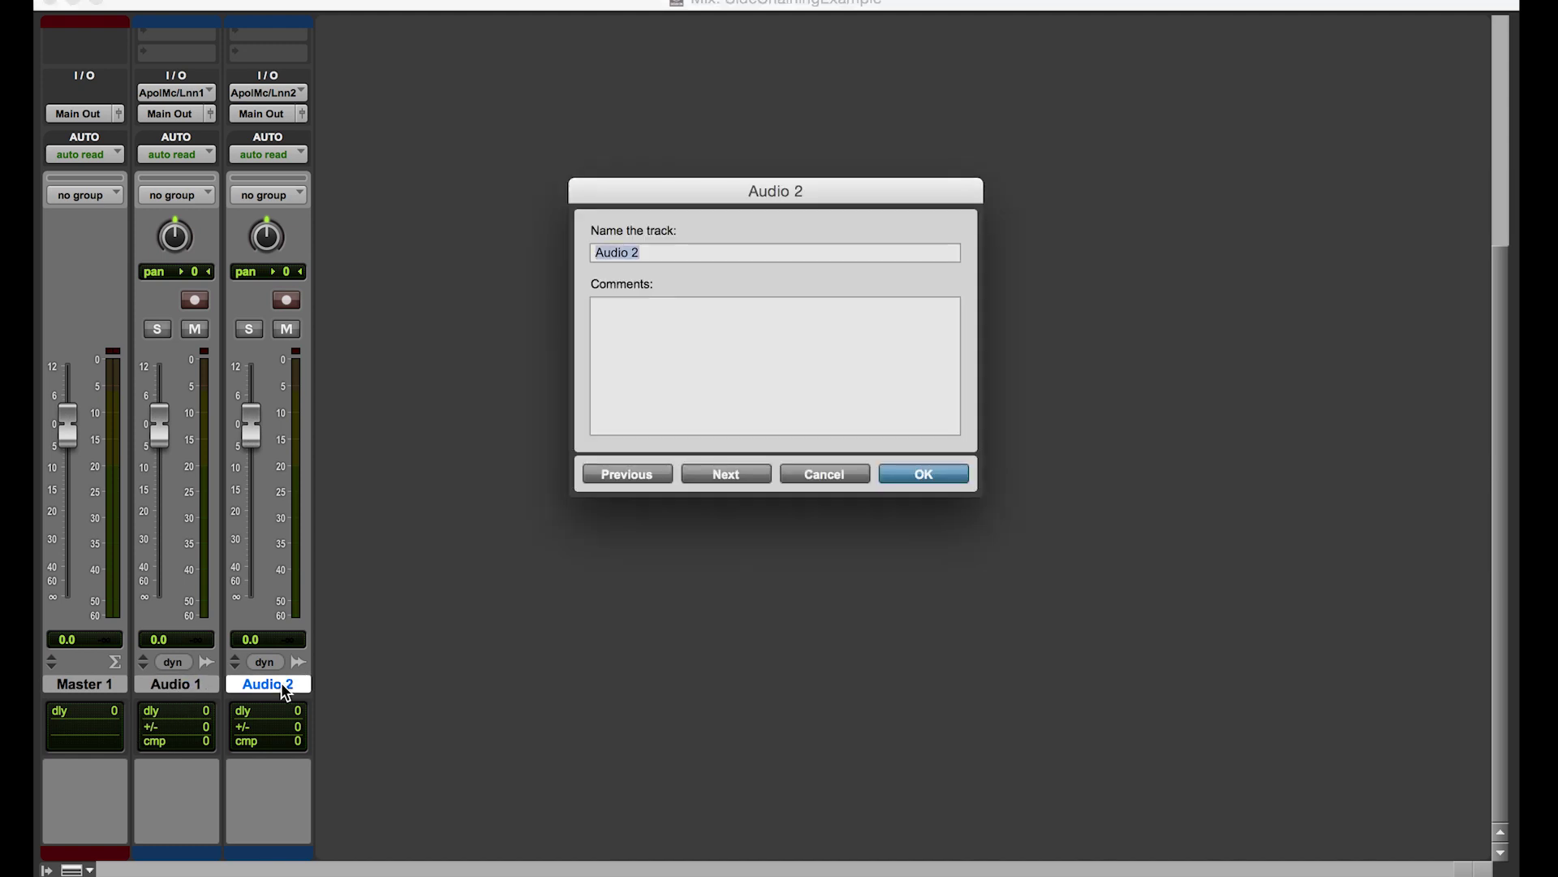
{"action": "type", "text": "Music"}
{"action": "key", "text": "Return"}
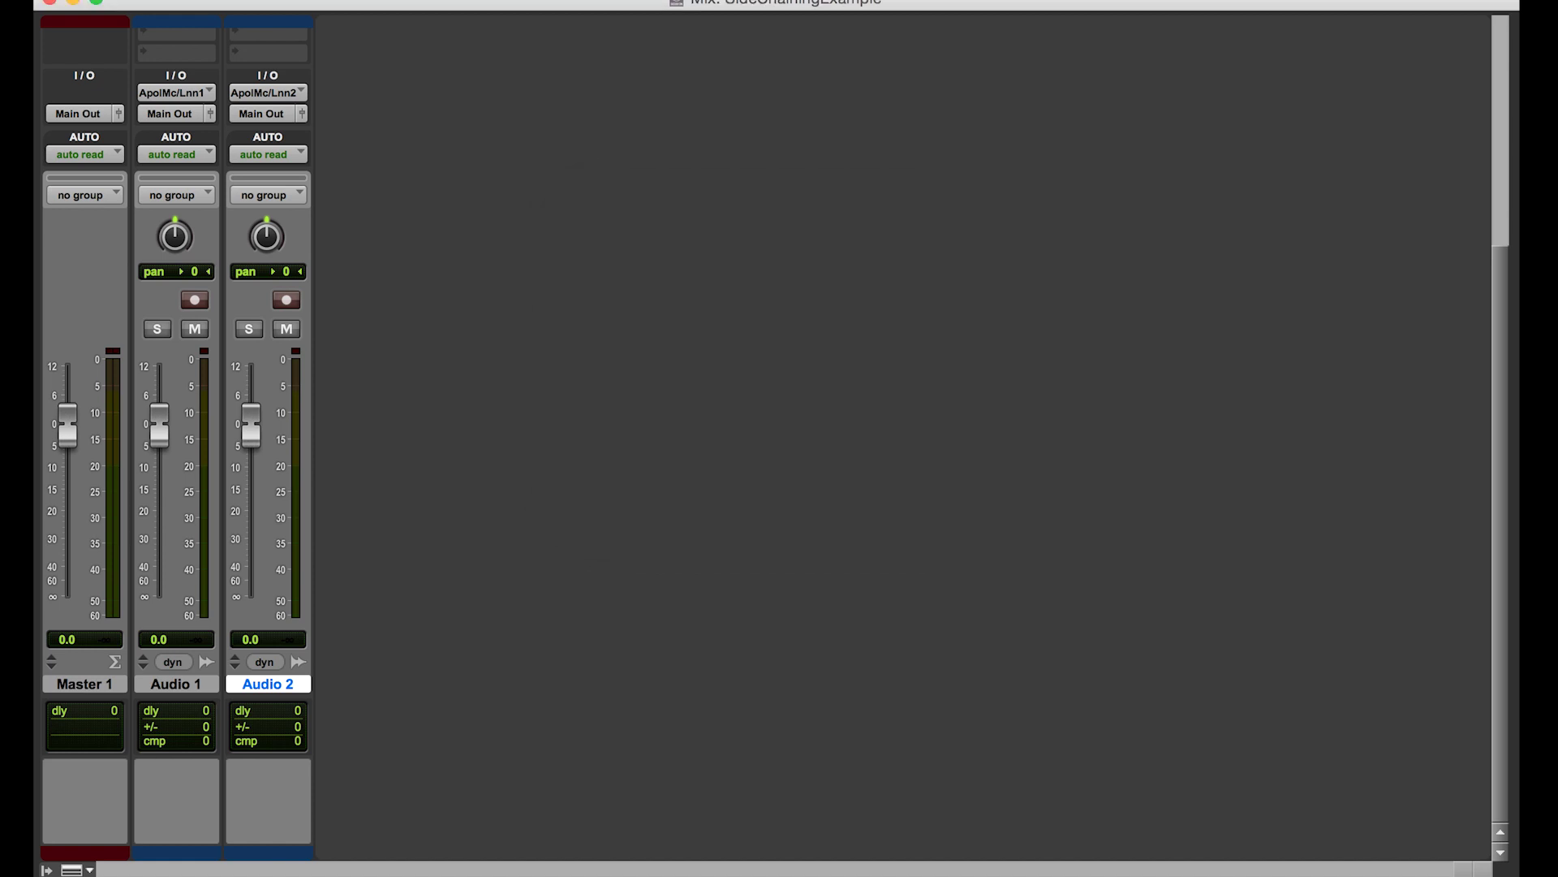
{"action": "double_click", "coordinate": [198, 685]}
{"action": "type", "text": "Rad"}
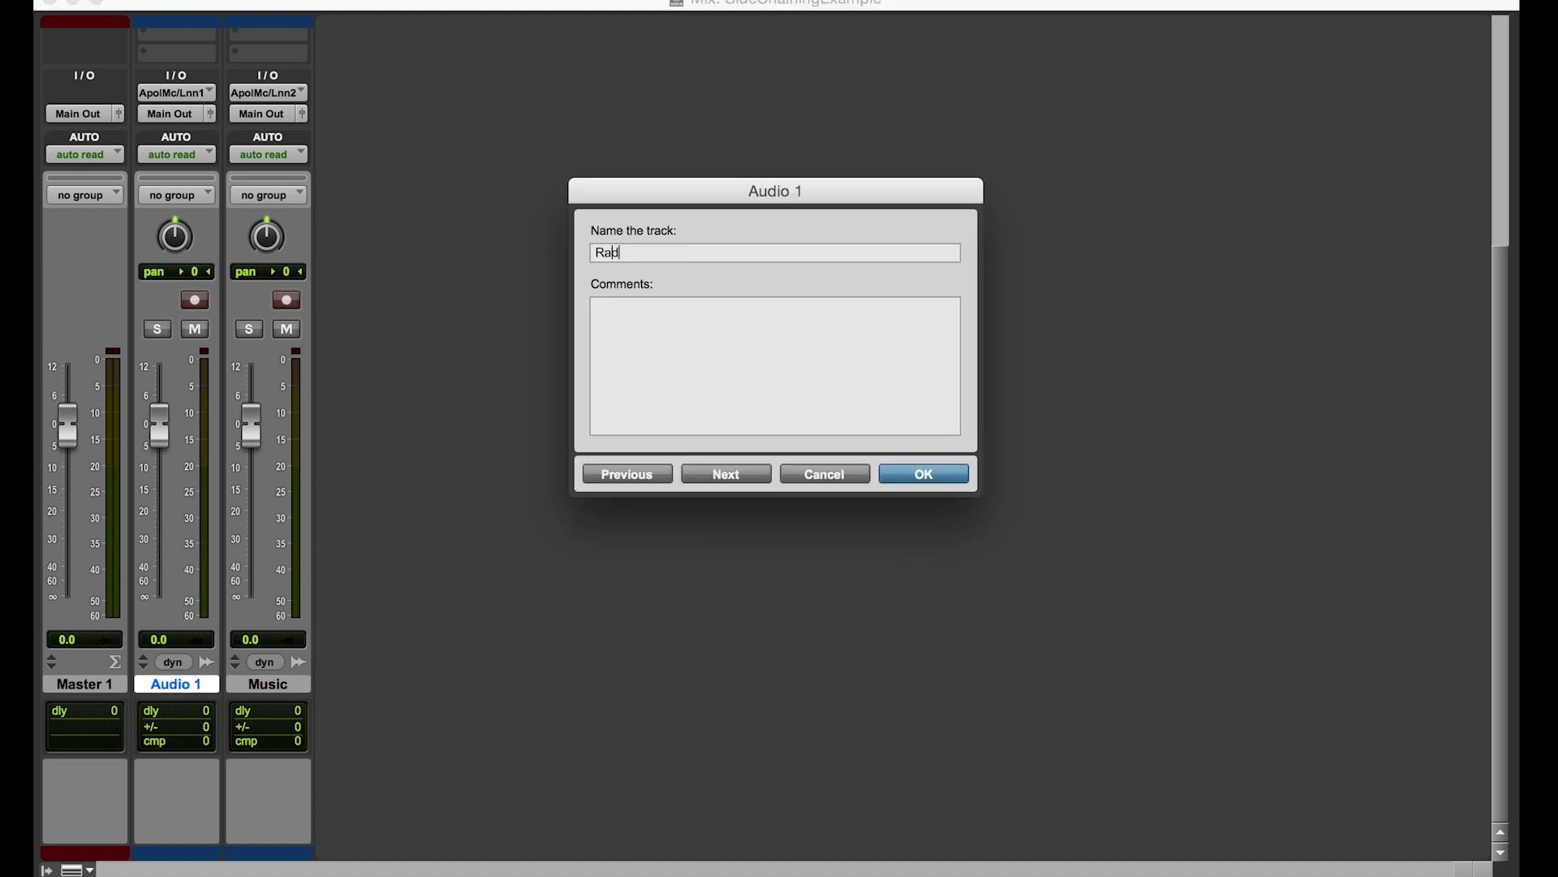
{"action": "type", "text": "io DJ"}
{"action": "key", "text": "Return"}
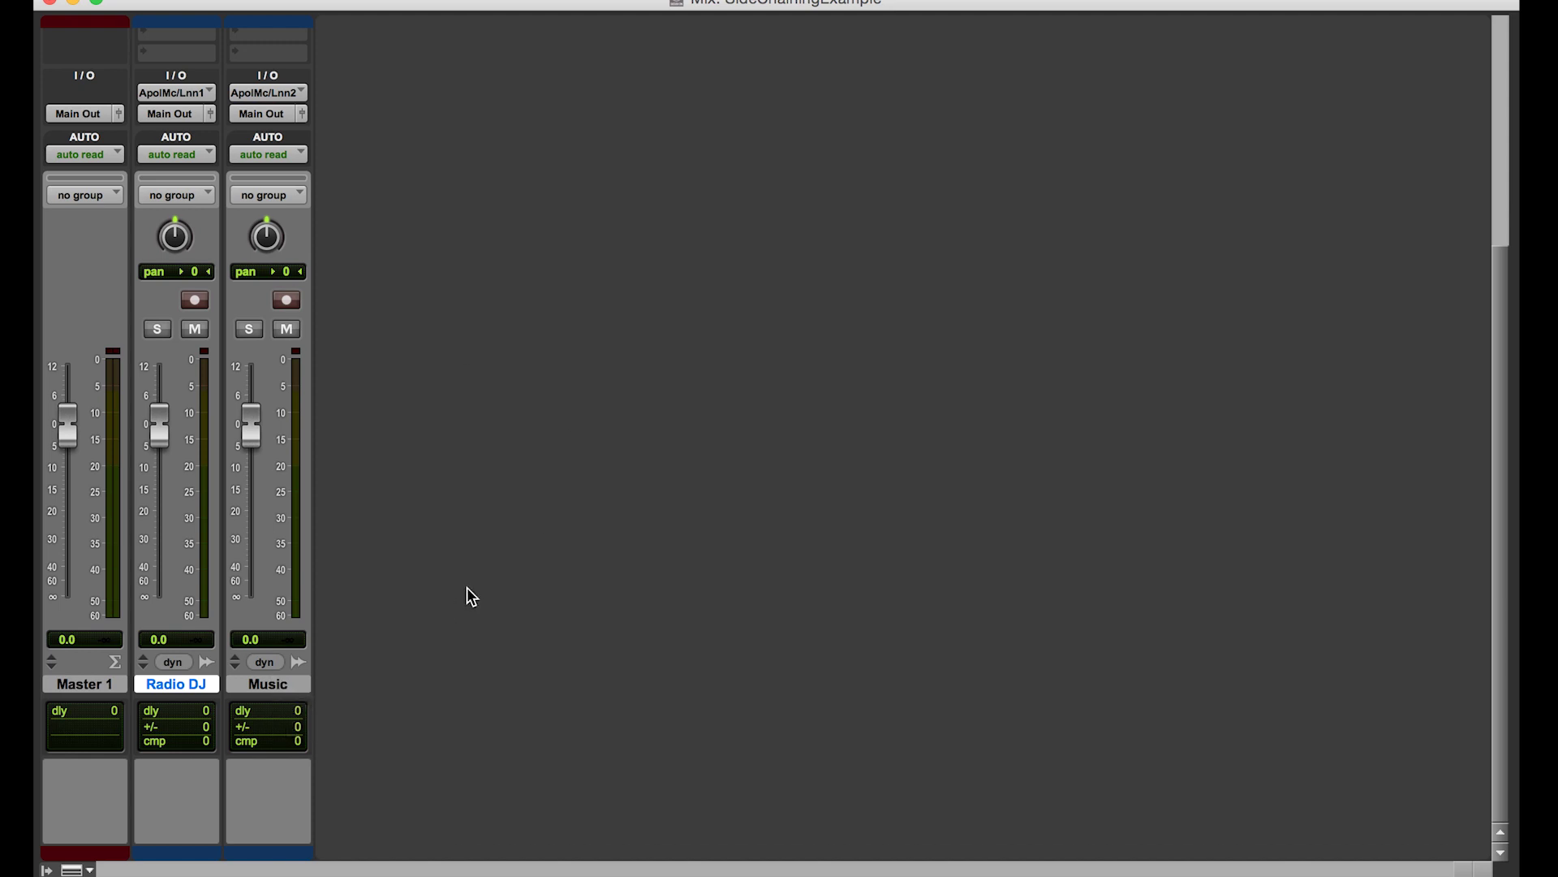
{"action": "key", "text": "super+equal"}
{"action": "key", "text": "super+equal"}
{"action": "scroll", "coordinate": [579, 586], "scroll_direction": "up", "scroll_amount": 1}
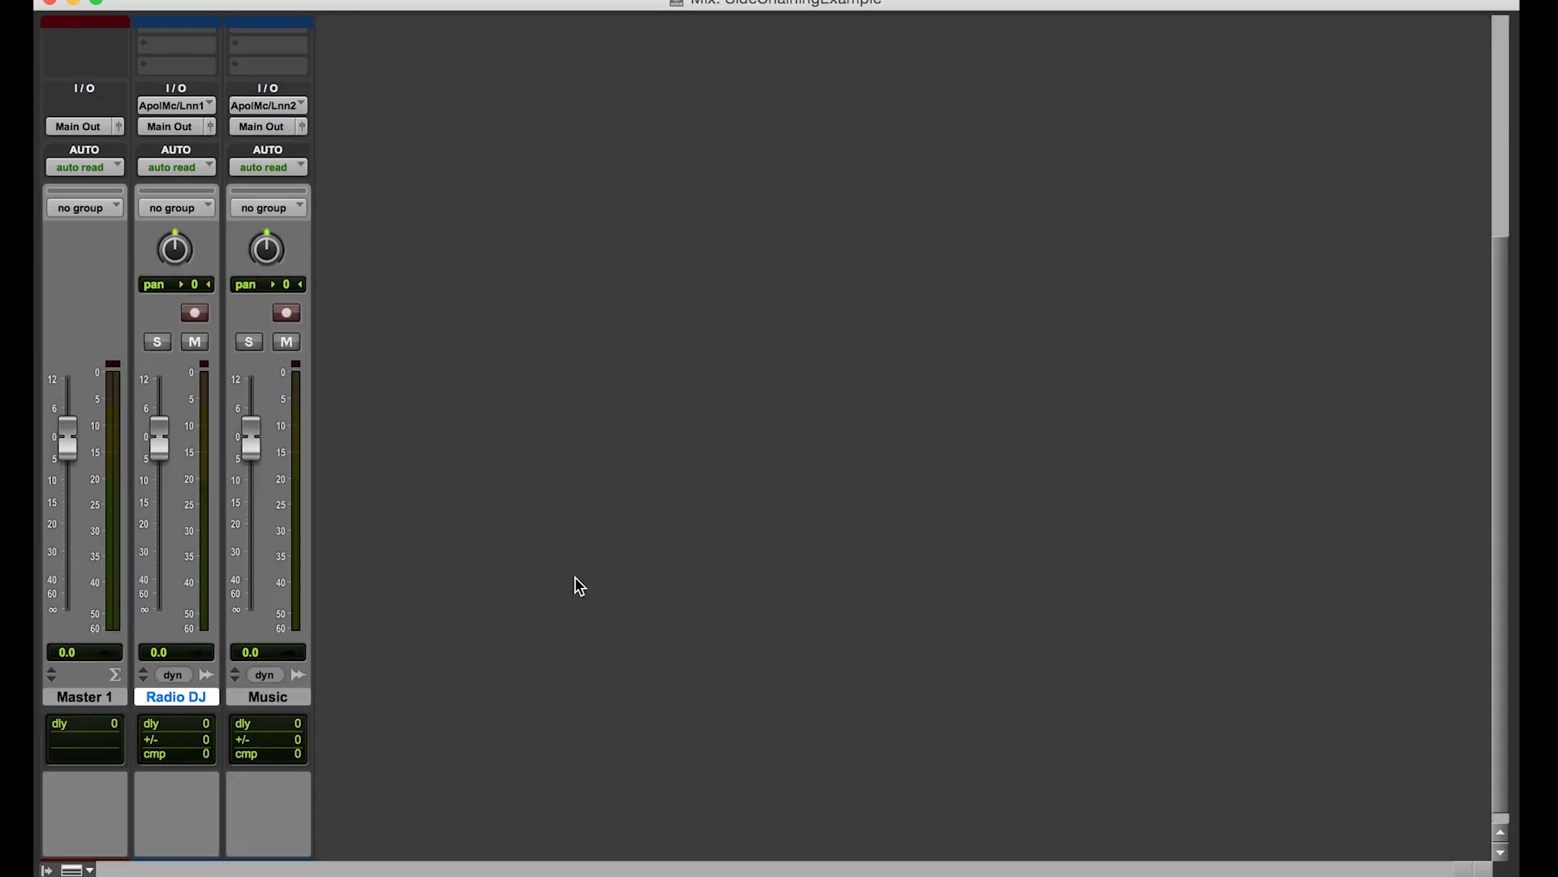
{"action": "scroll", "coordinate": [575, 586], "scroll_direction": "up", "scroll_amount": 5}
{"action": "left_click", "coordinate": [259, 57]}
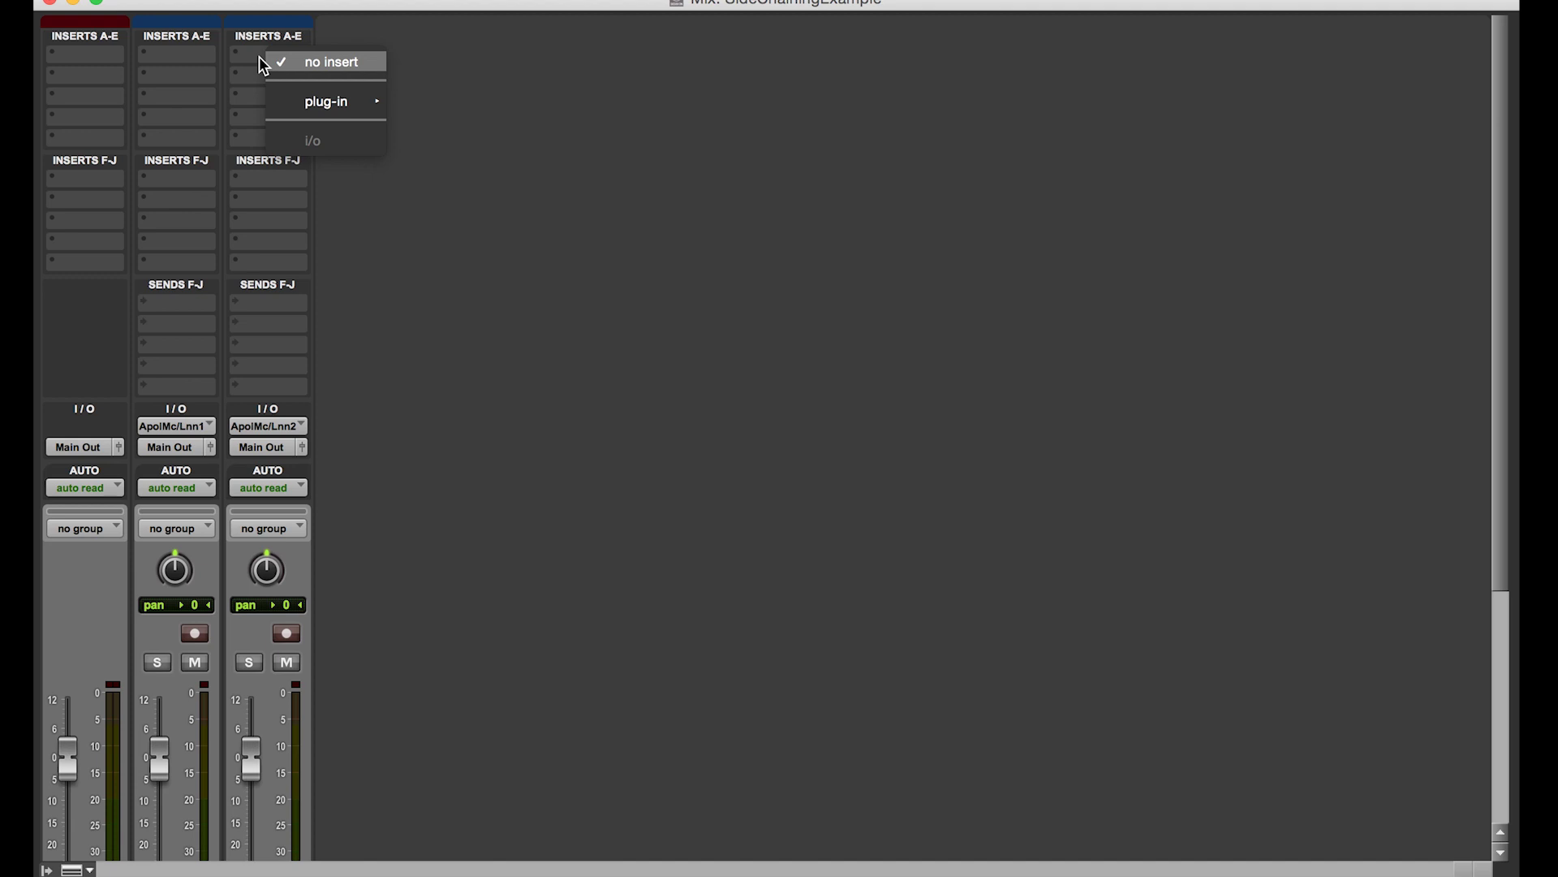
{"action": "mouse_move", "coordinate": [306, 99]}
{"action": "mouse_move", "coordinate": [514, 126]}
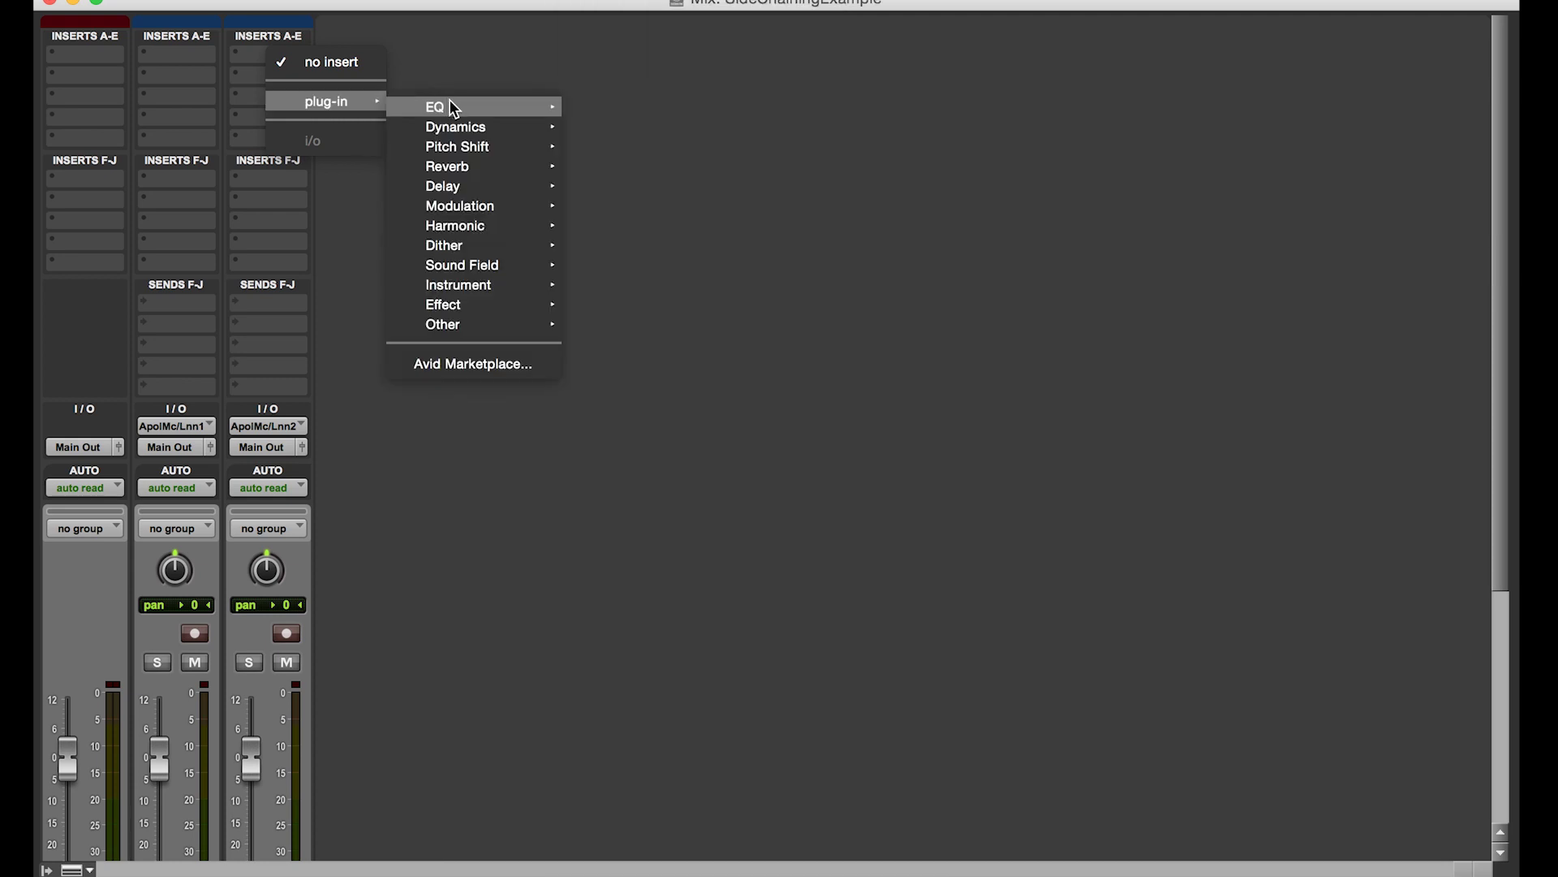
{"action": "mouse_move", "coordinate": [487, 127]}
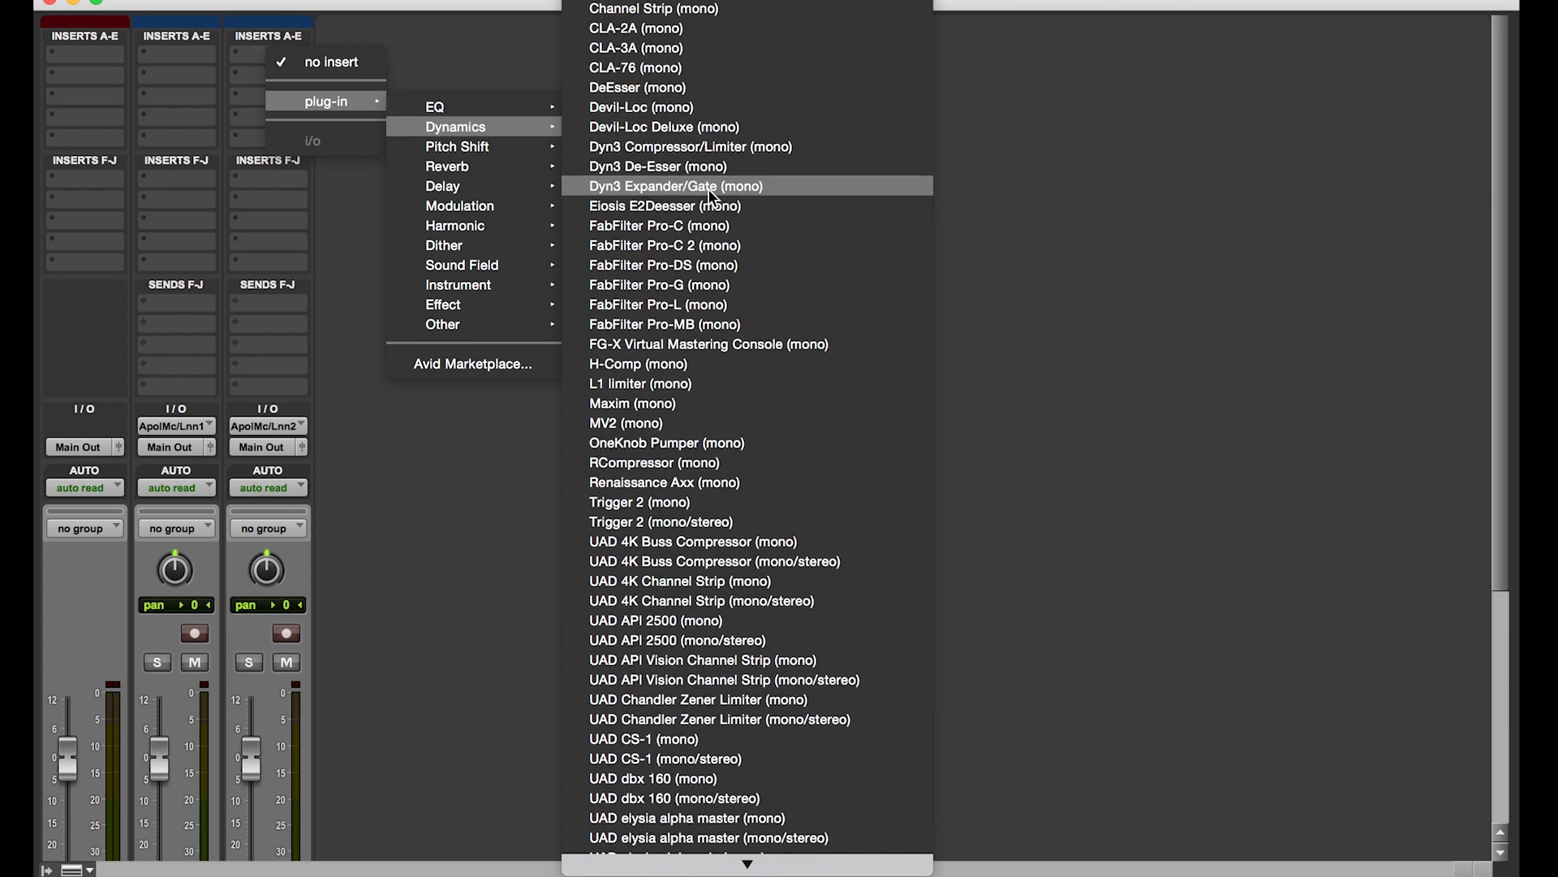
{"action": "scroll", "coordinate": [709, 195], "scroll_direction": "up", "scroll_amount": 3}
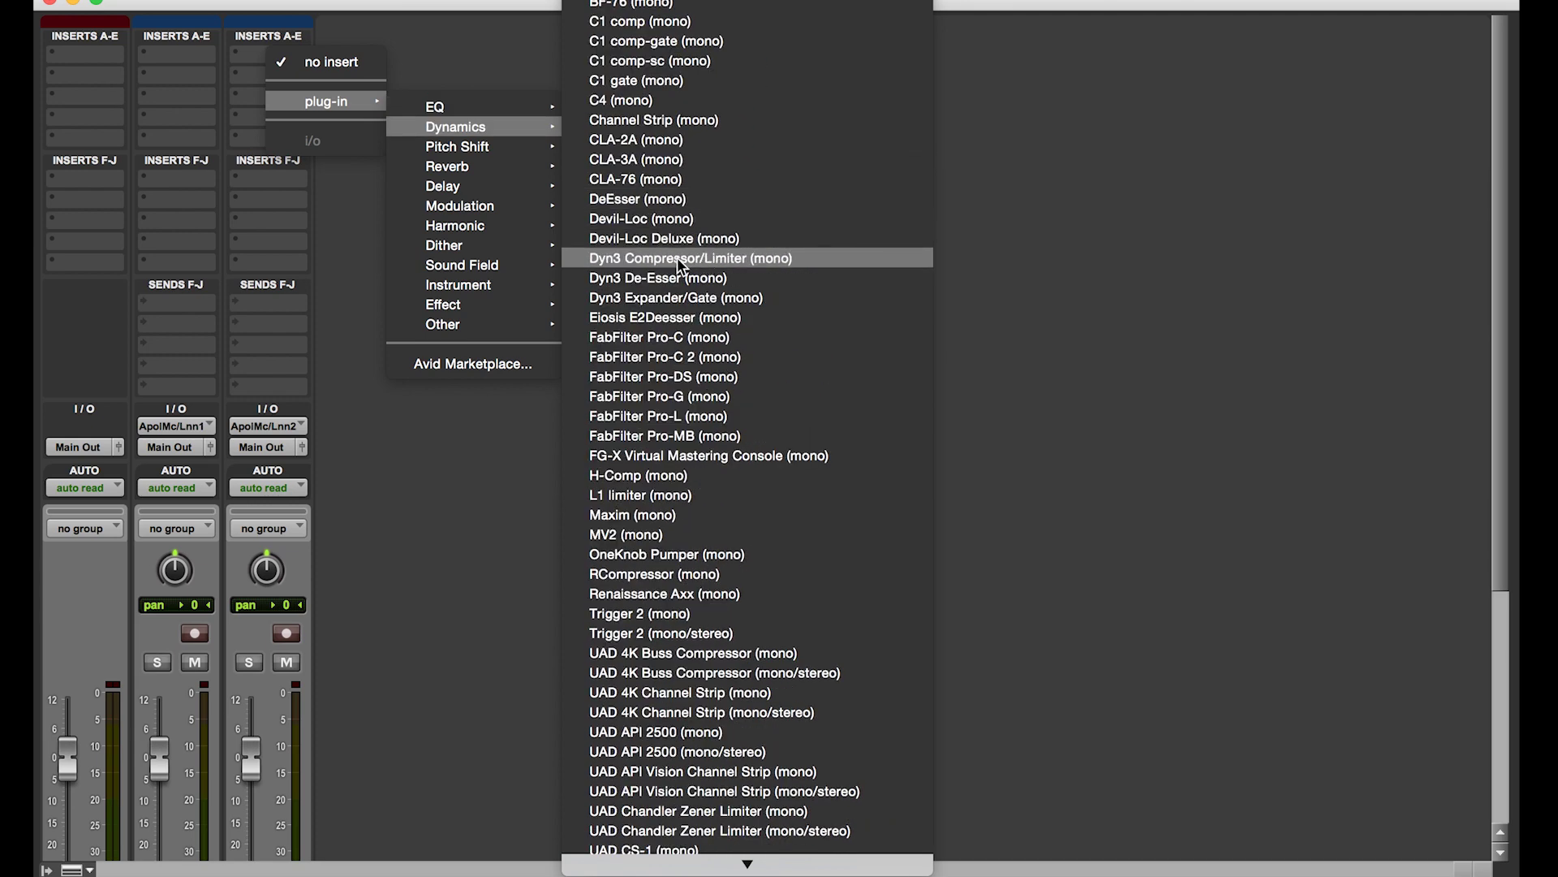
{"action": "left_click", "coordinate": [678, 259]}
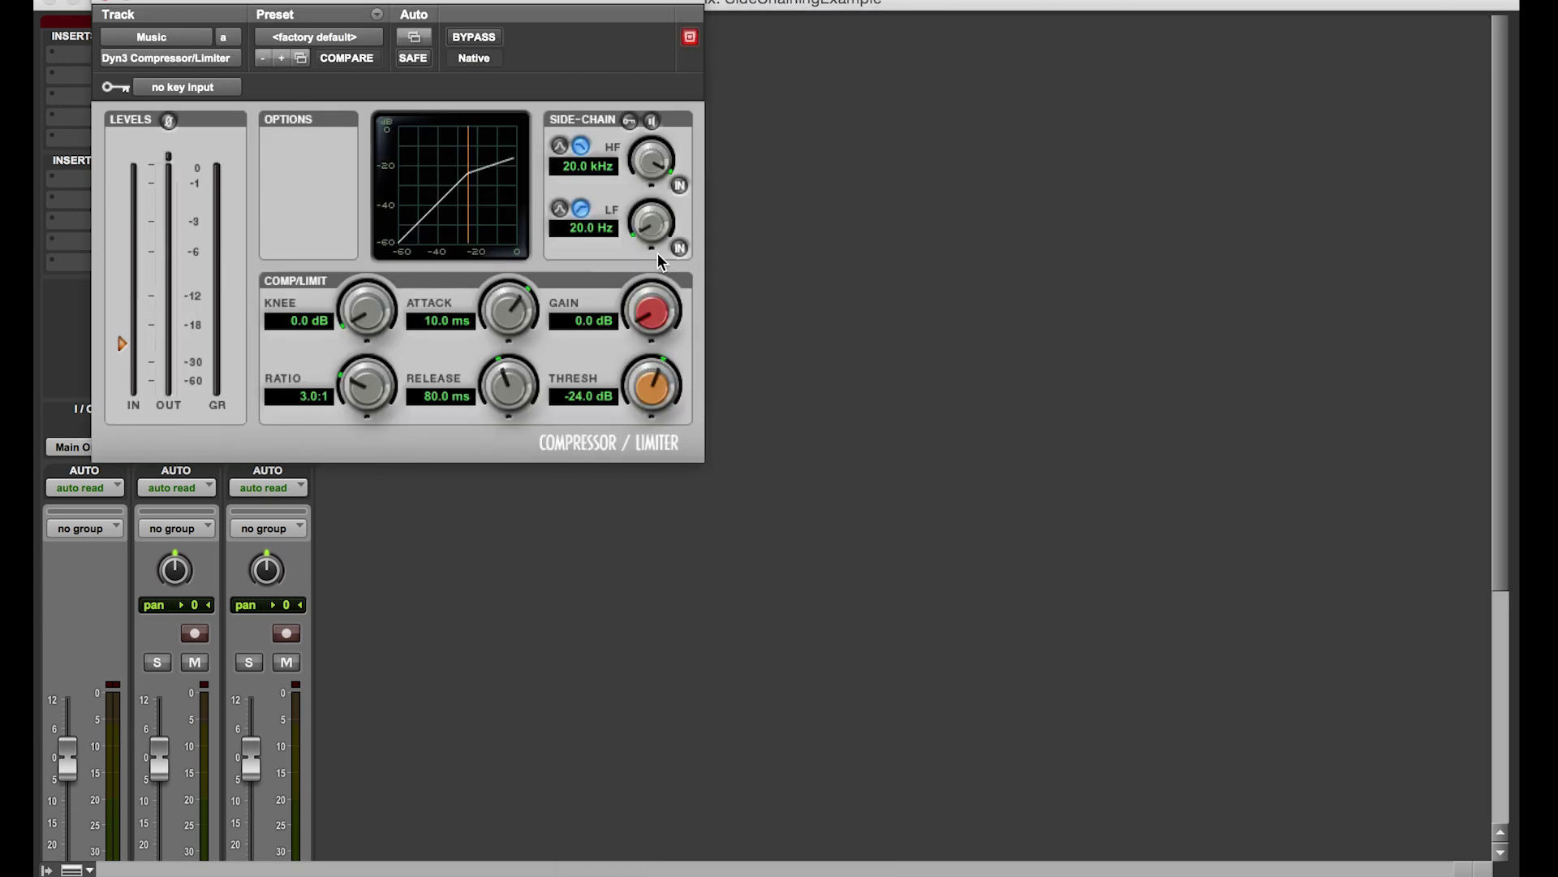
{"action": "left_click_drag", "start_coordinate": [348, 1], "coordinate": [696, 124]}
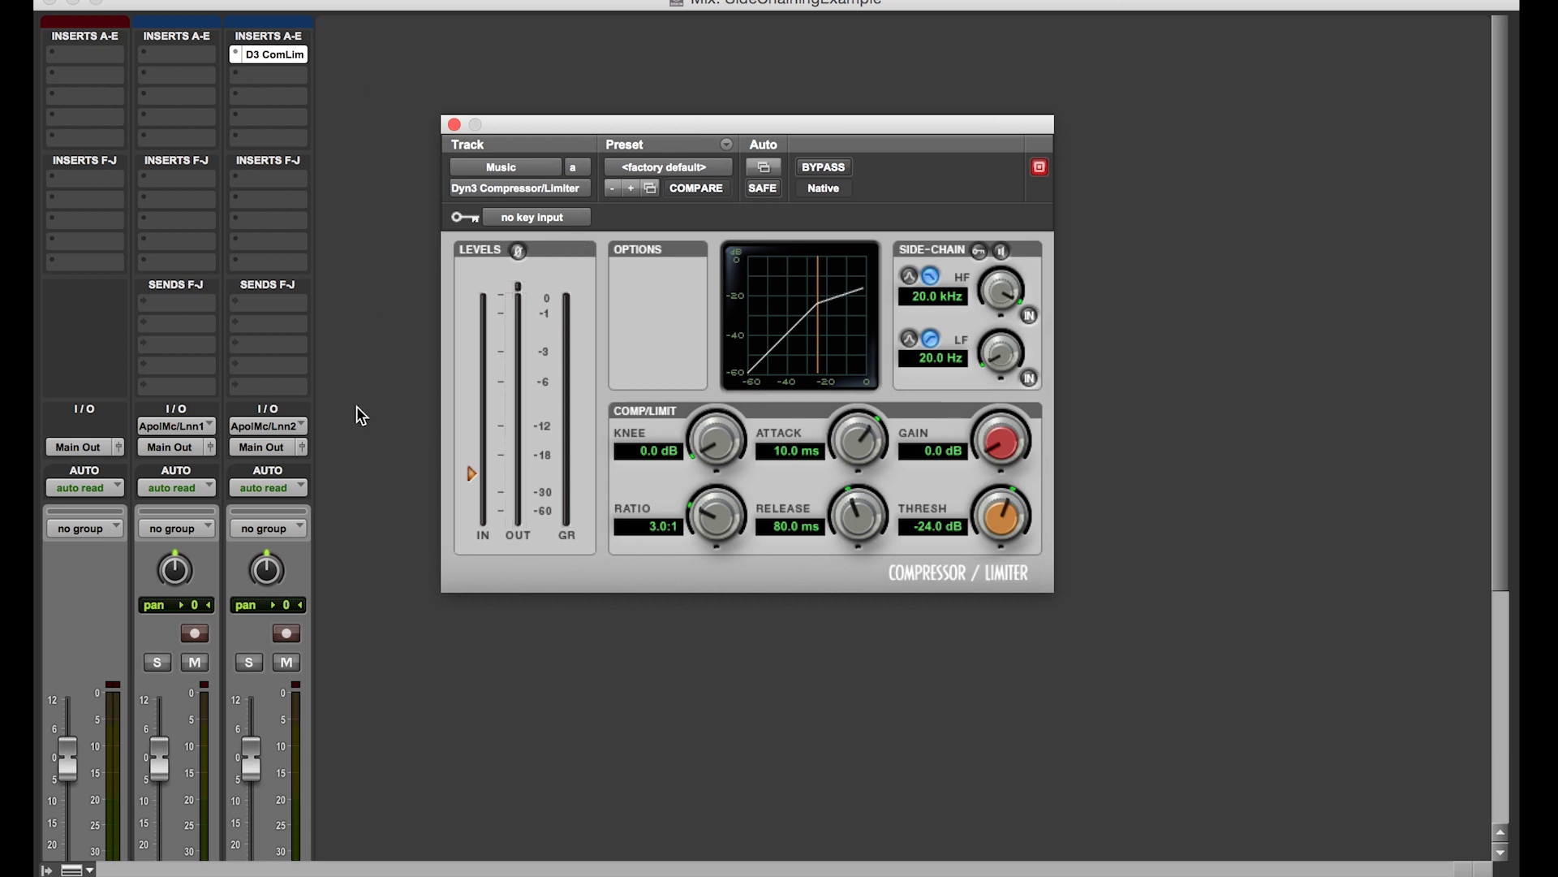
Hide Inserts F-J in the mixer and enable the compressor's external side-chain key.
{"action": "left_click", "coordinate": [75, 869]}
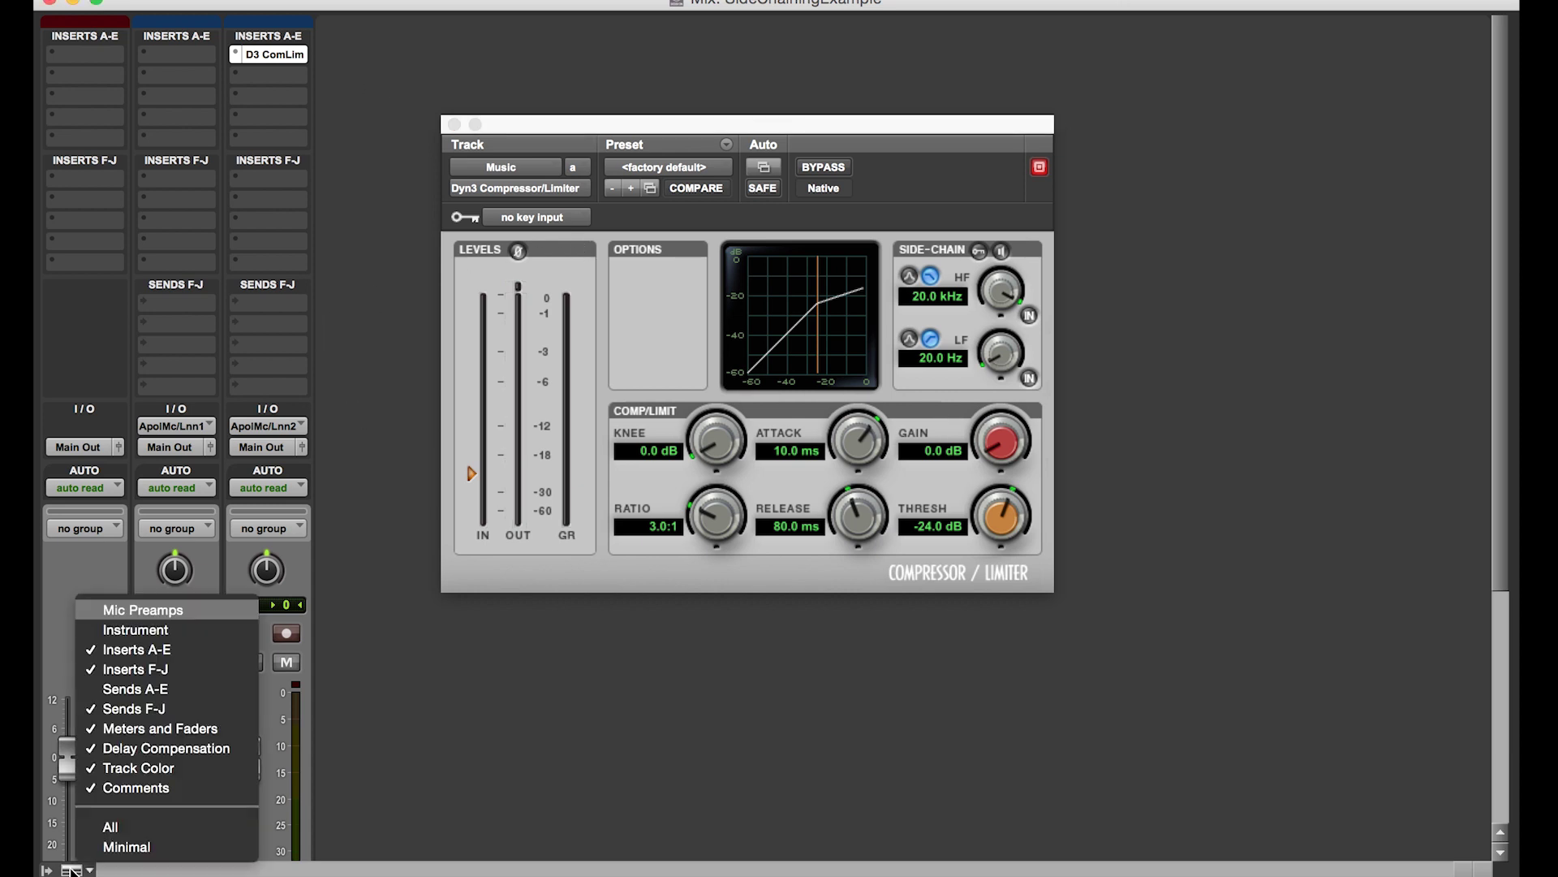
{"action": "left_click", "coordinate": [135, 671]}
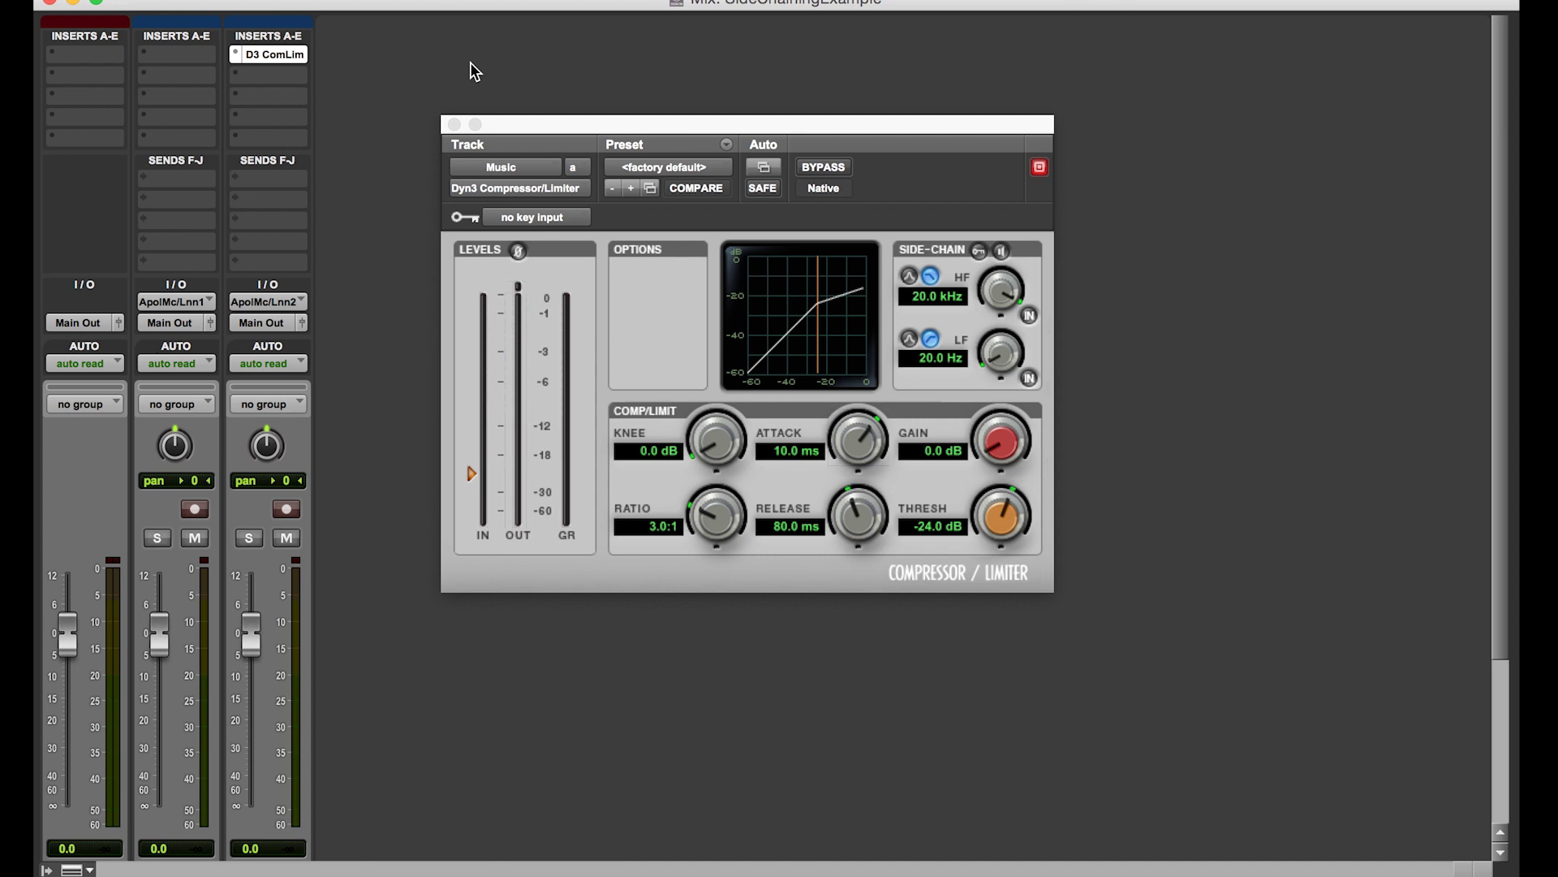
{"action": "left_click", "coordinate": [981, 252]}
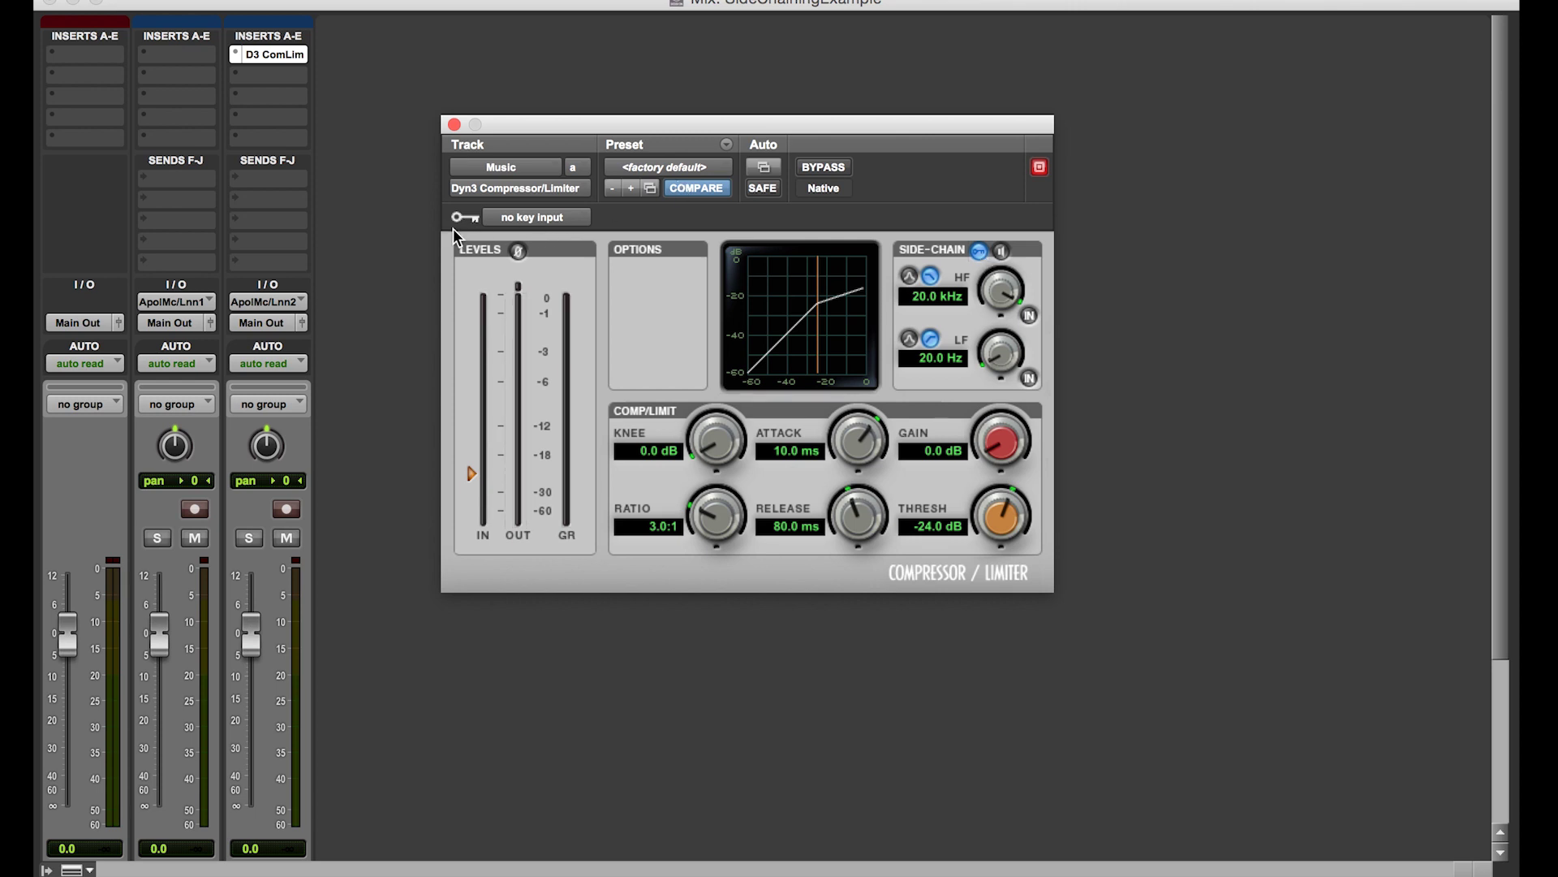
Set the Music compressor's side-chain key input to Bus 1 (Mono).
{"action": "left_click", "coordinate": [543, 220]}
{"action": "mouse_move", "coordinate": [568, 283]}
{"action": "mouse_move", "coordinate": [723, 289]}
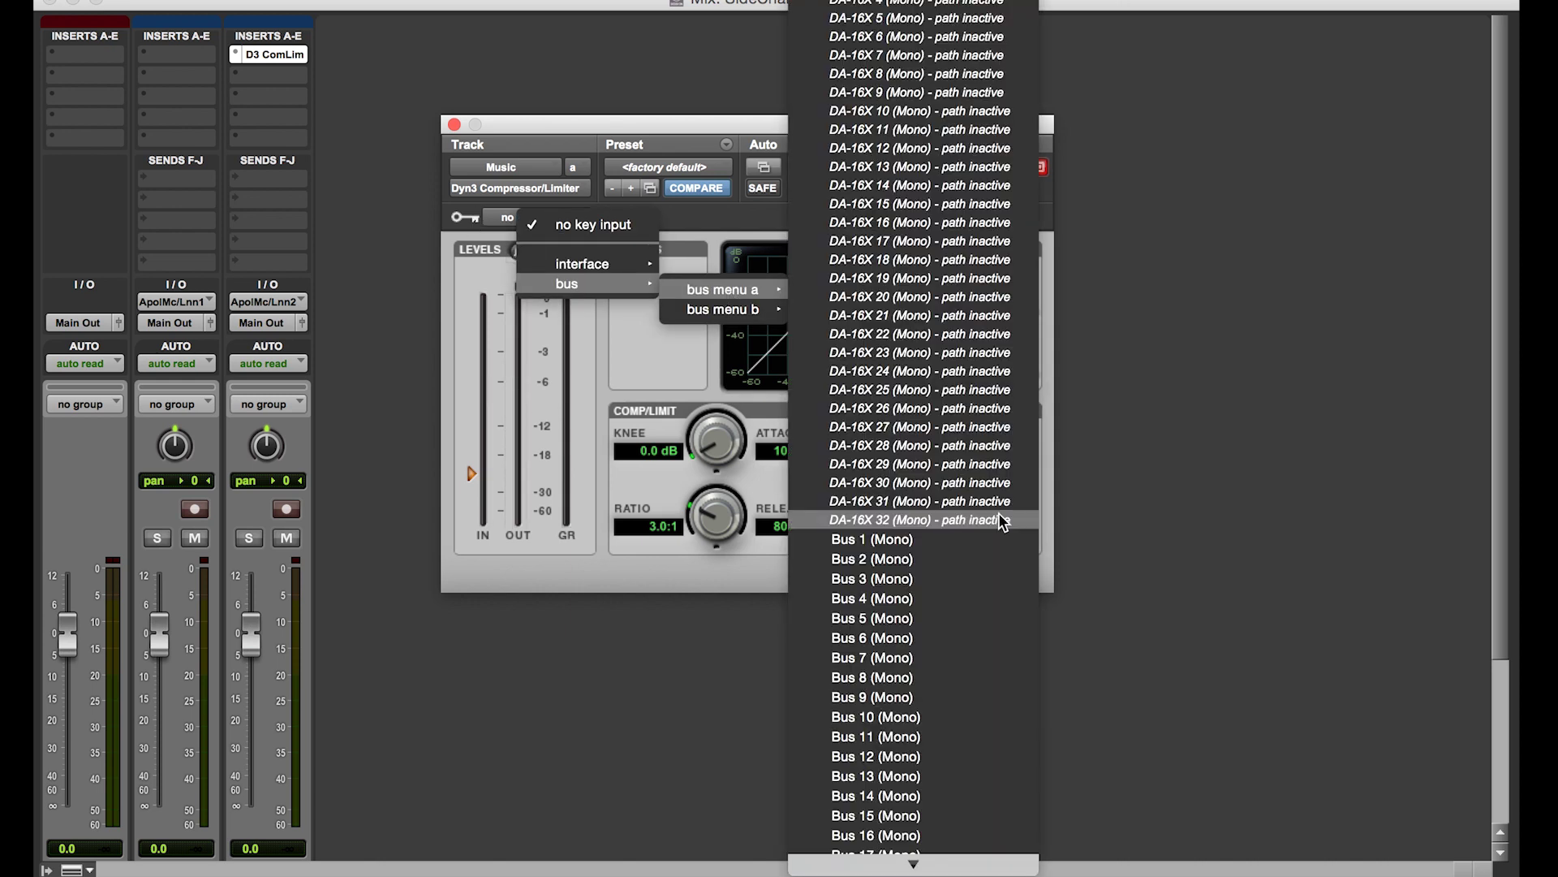
{"action": "left_click", "coordinate": [917, 542]}
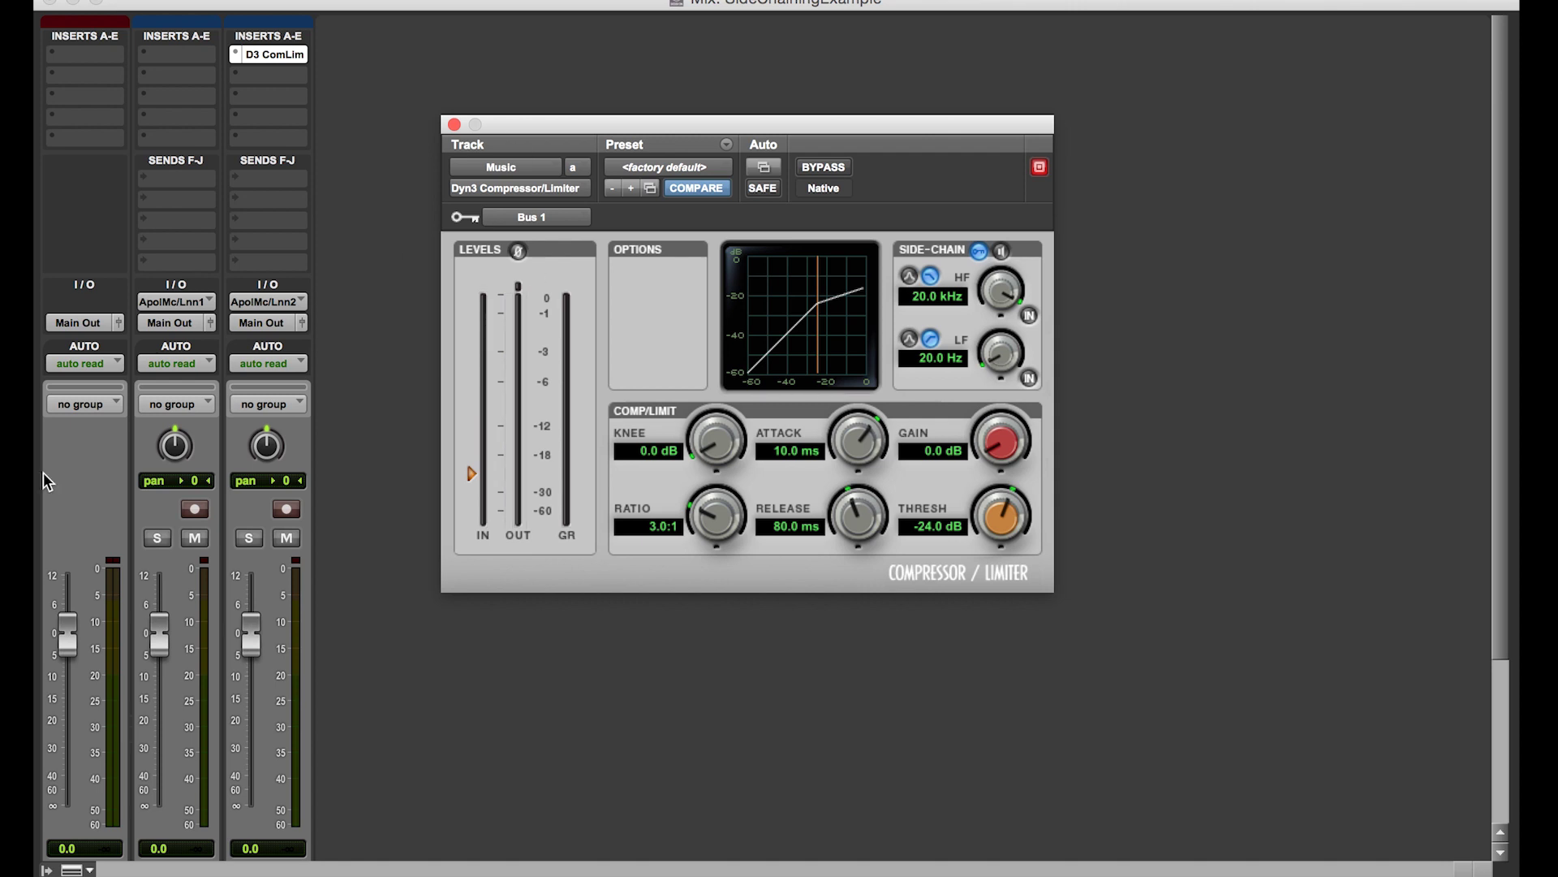
{"action": "left_click", "coordinate": [153, 362]}
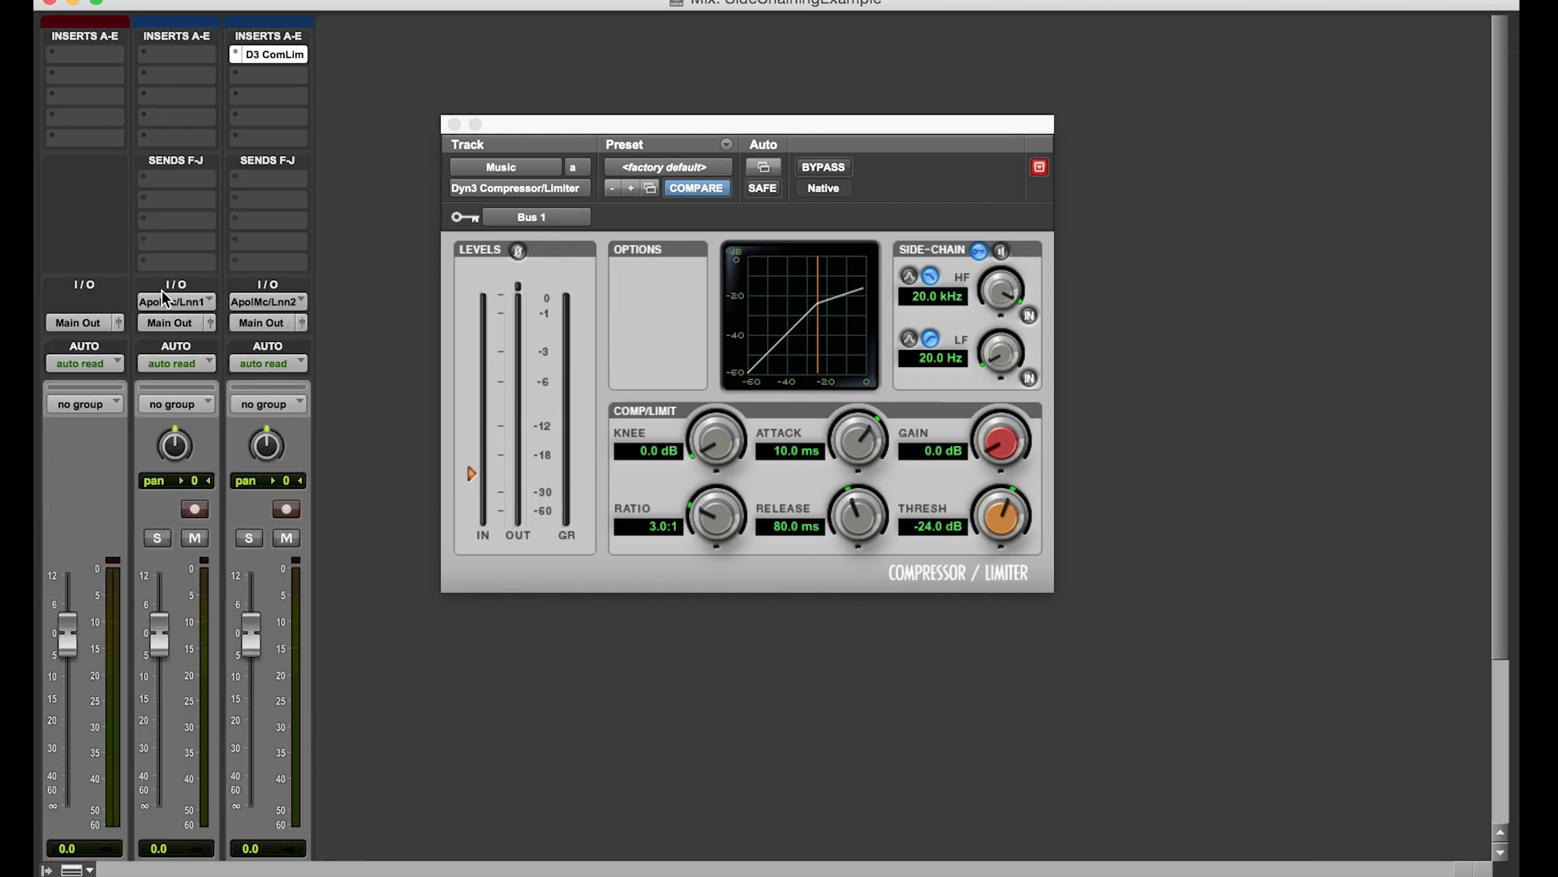
Add a Radio DJ send routed to Bus 1-2 at 0.0 dB.
{"action": "left_click", "coordinate": [159, 179]}
{"action": "left_click", "coordinate": [499, 479]}
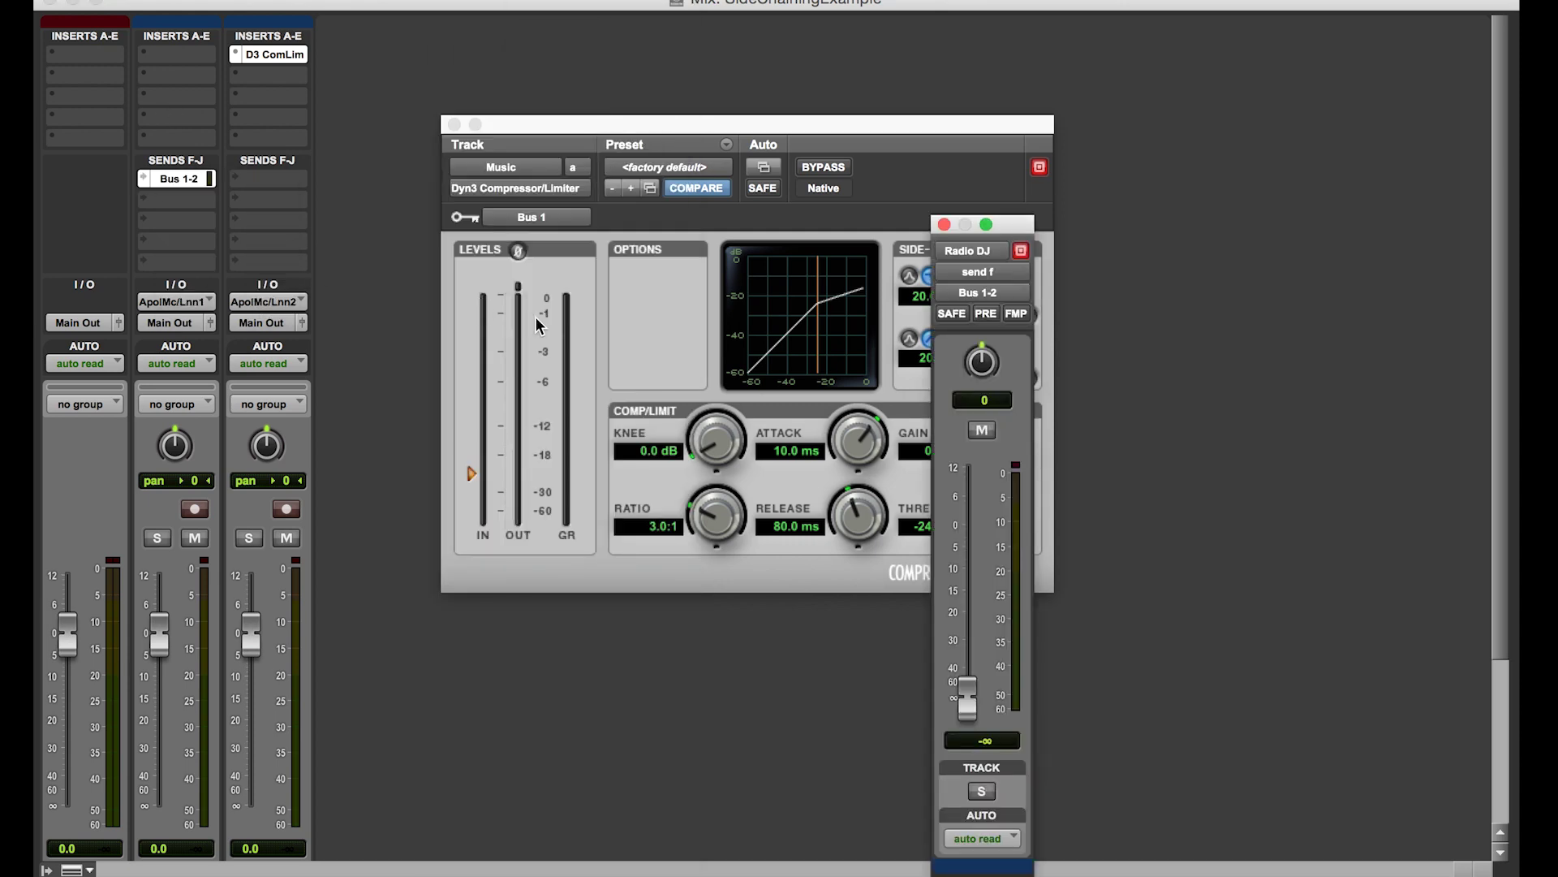
{"action": "left_click", "coordinate": [966, 696], "text": "alt"}
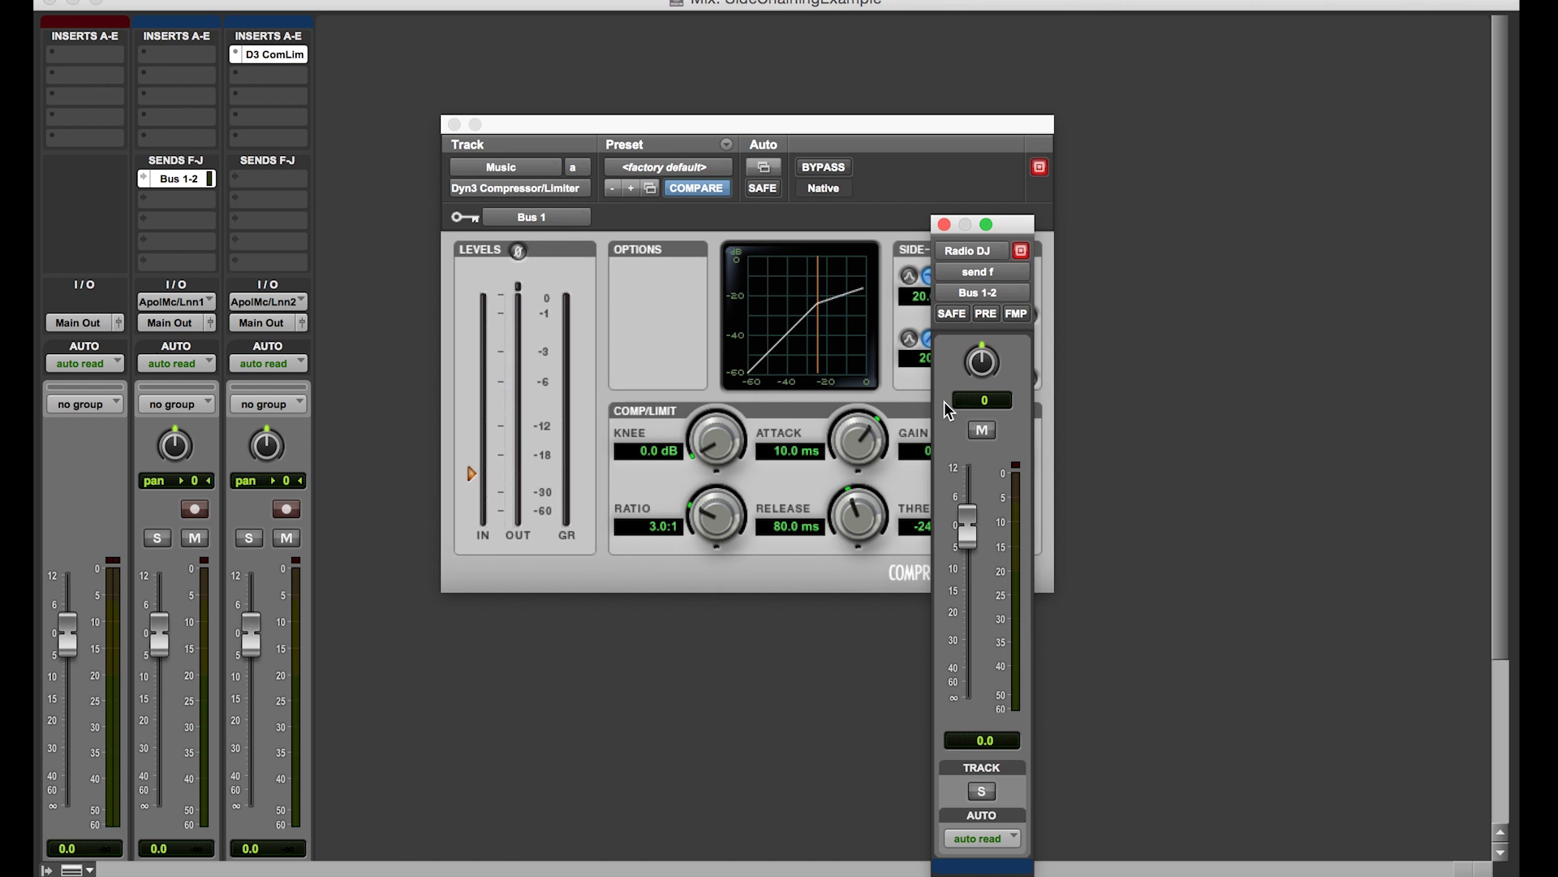
{"action": "left_click", "coordinate": [944, 225]}
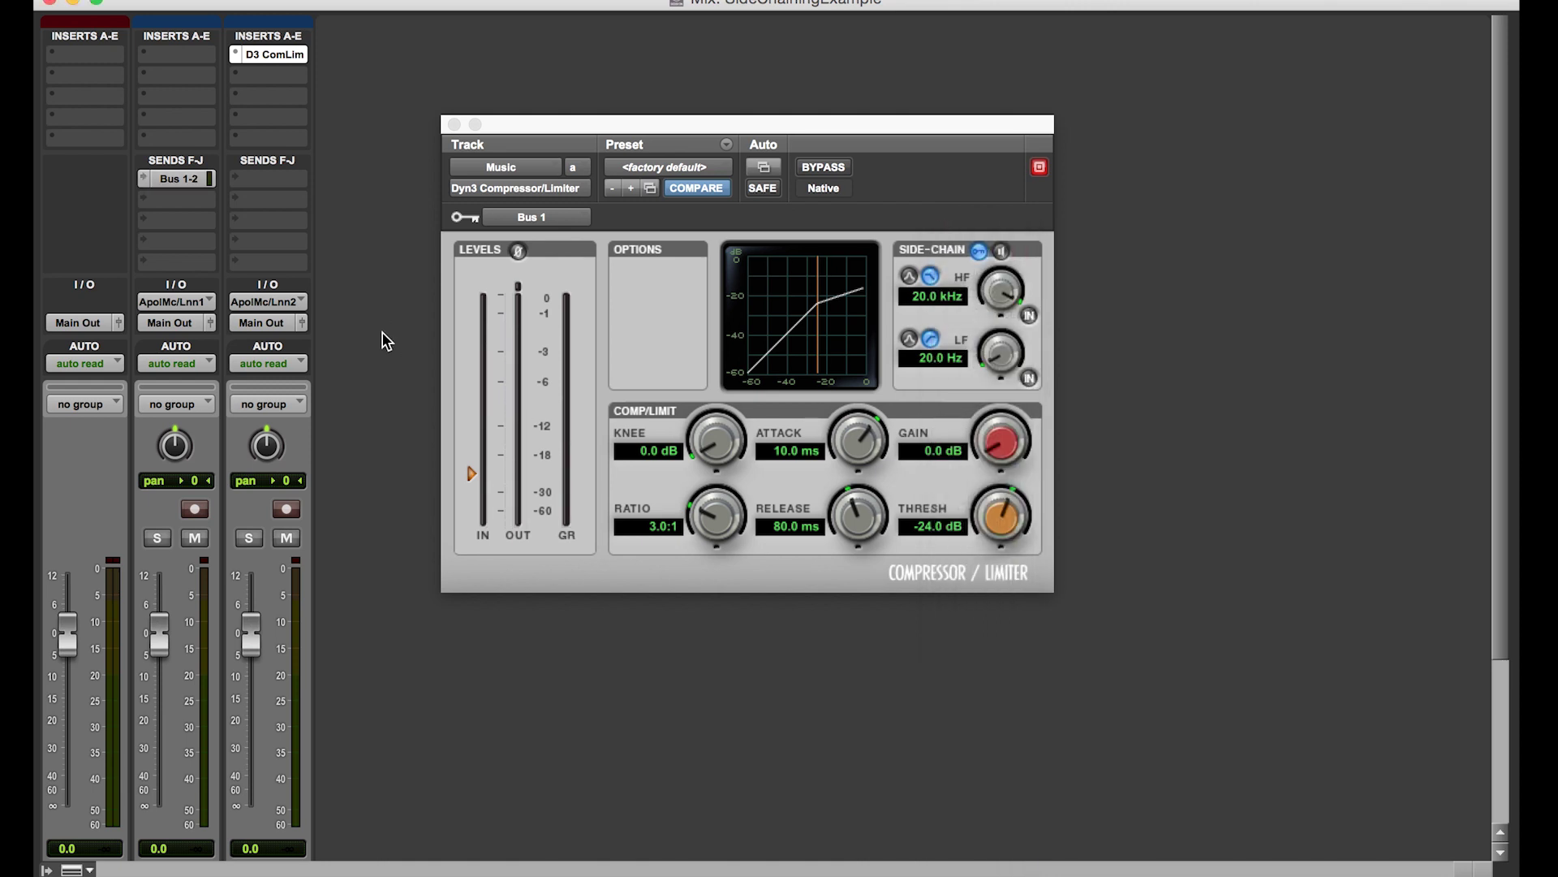
{"action": "key", "text": "super+equal"}
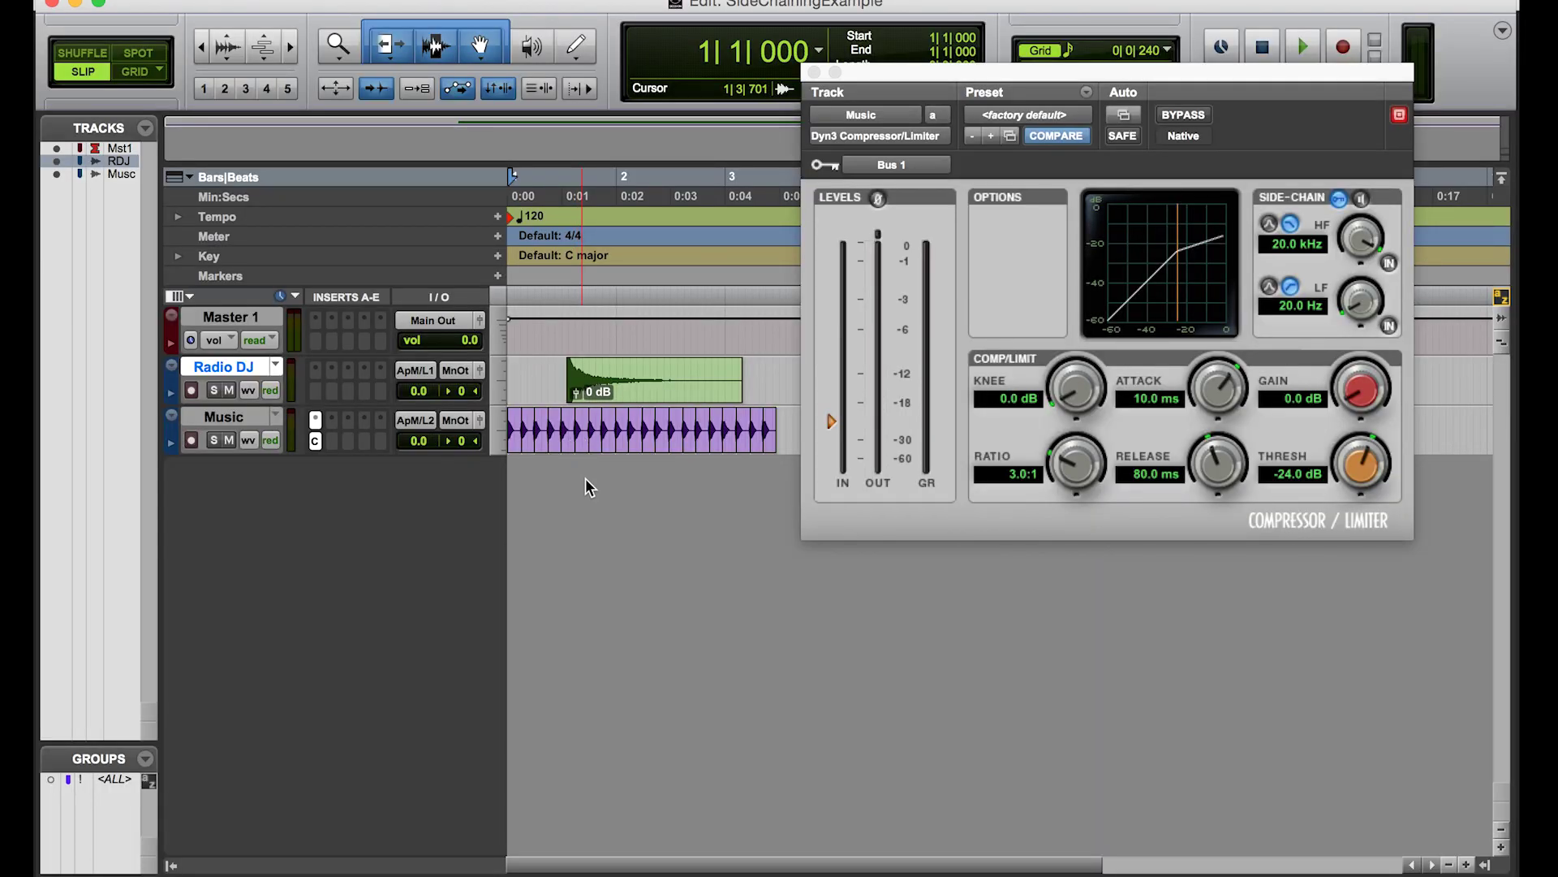
Select the Radio DJ and Music tracks and make them taller.
{"action": "left_click", "coordinate": [510, 432]}
{"action": "left_click", "coordinate": [610, 377]}
{"action": "left_click", "coordinate": [617, 391]}
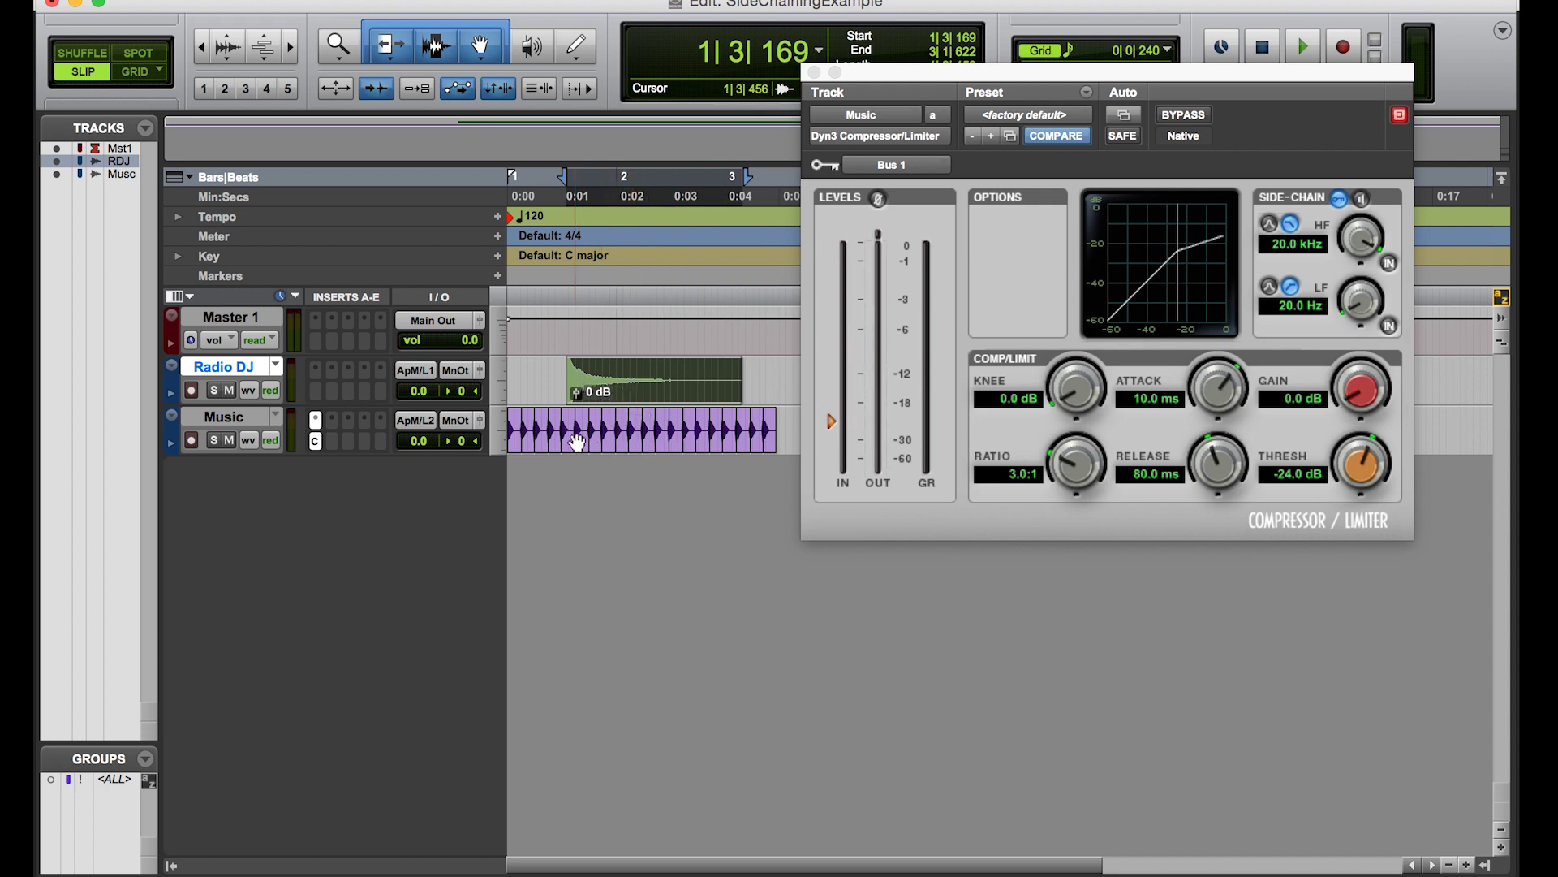
{"action": "left_click", "coordinate": [218, 421], "text": "shift"}
{"action": "key", "text": "ctrl+Down"}
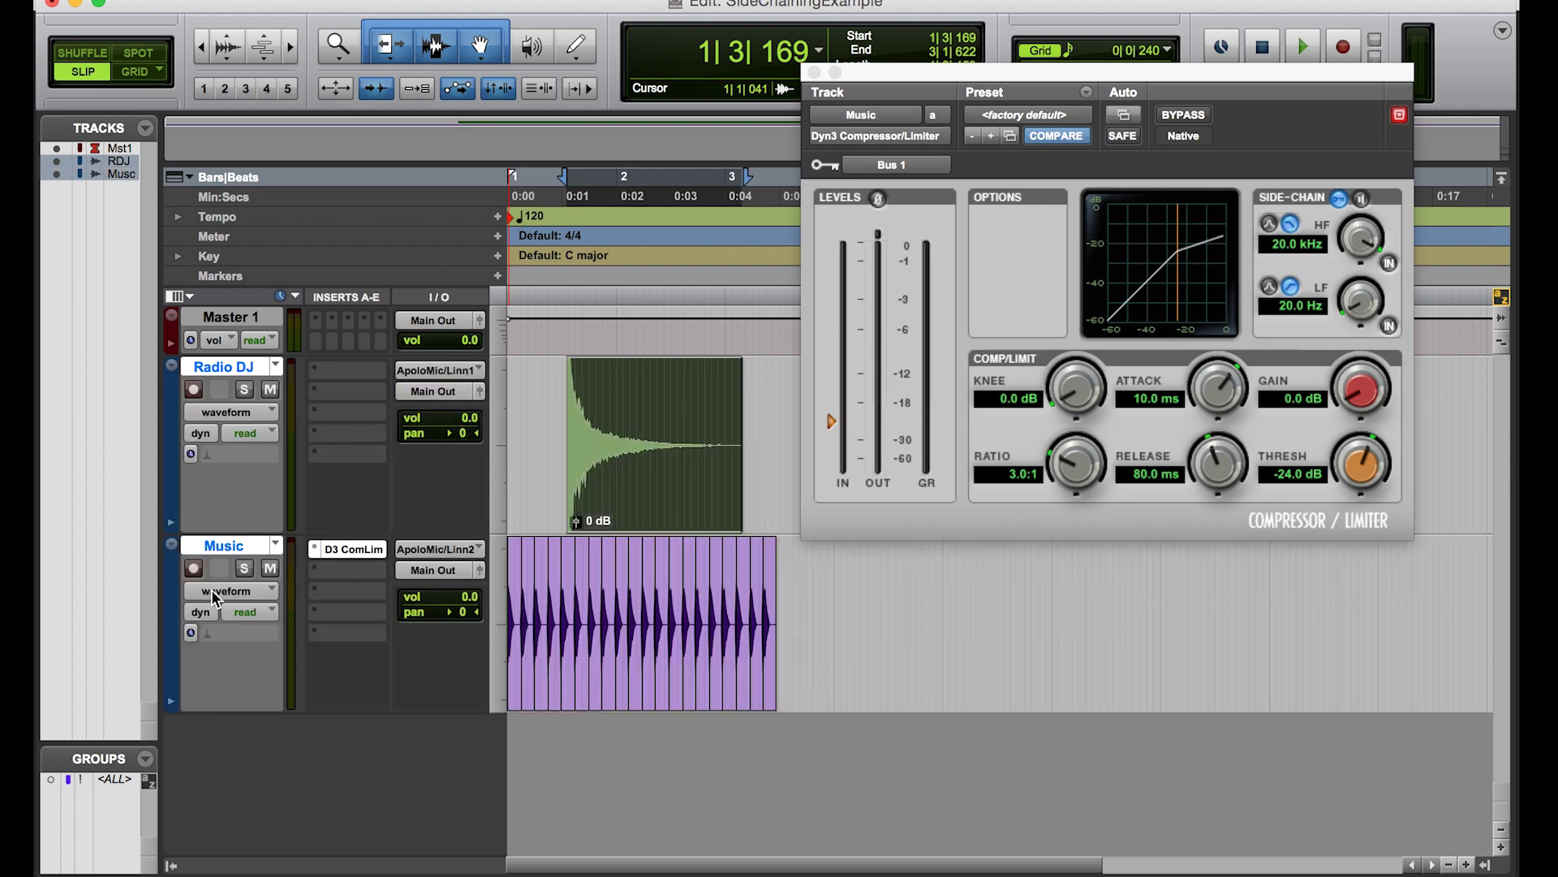
{"action": "key", "text": "Return"}
Play the session twice to hear the music duck under the Radio DJ.
{"action": "key", "text": "space"}
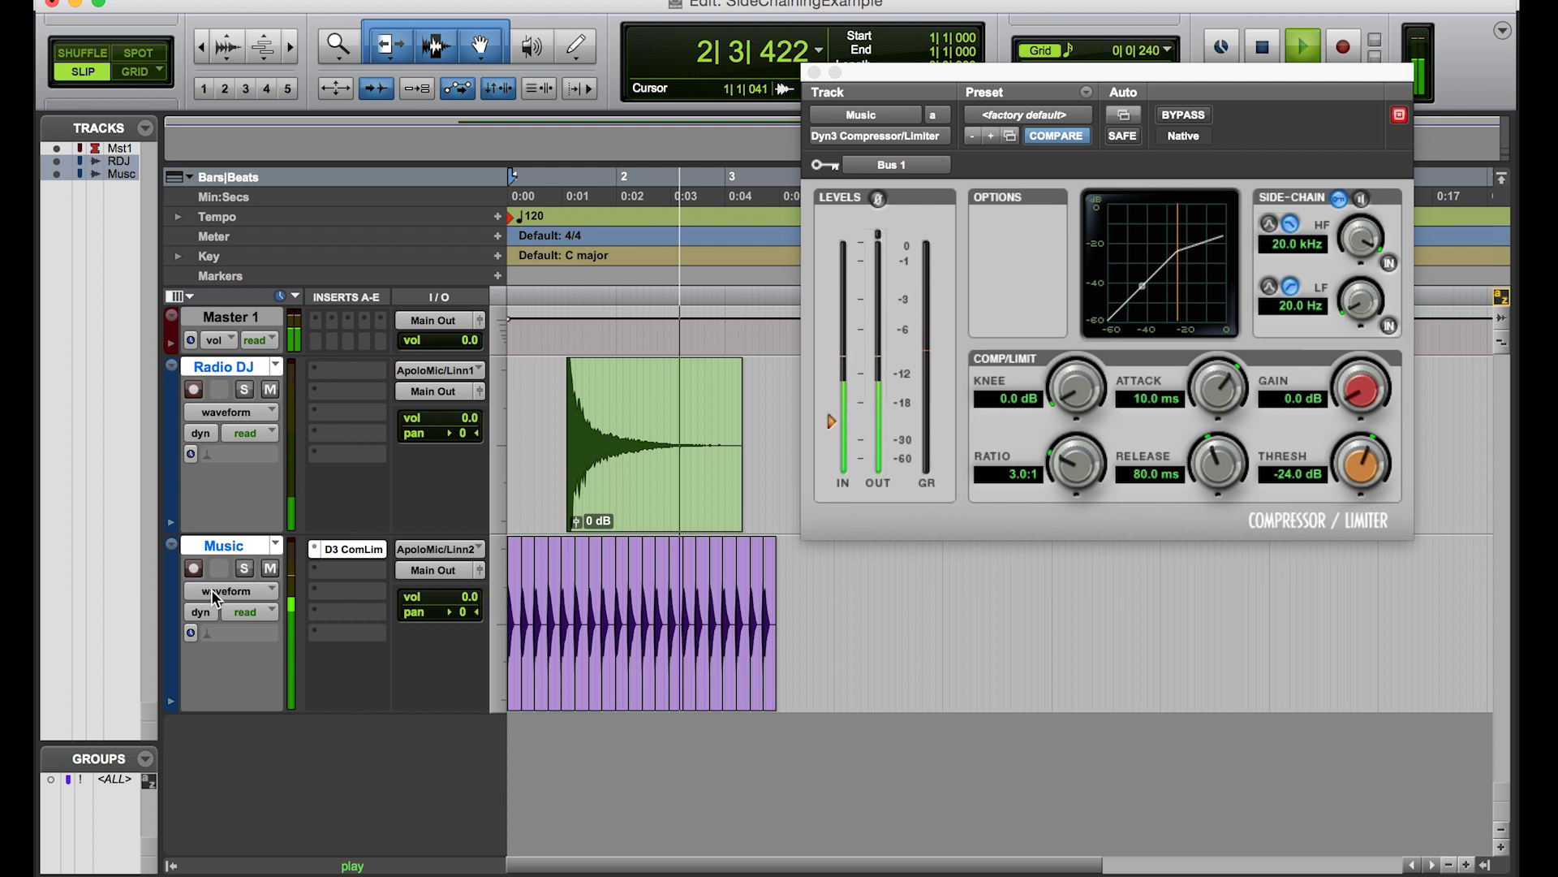
{"action": "key", "text": "space"}
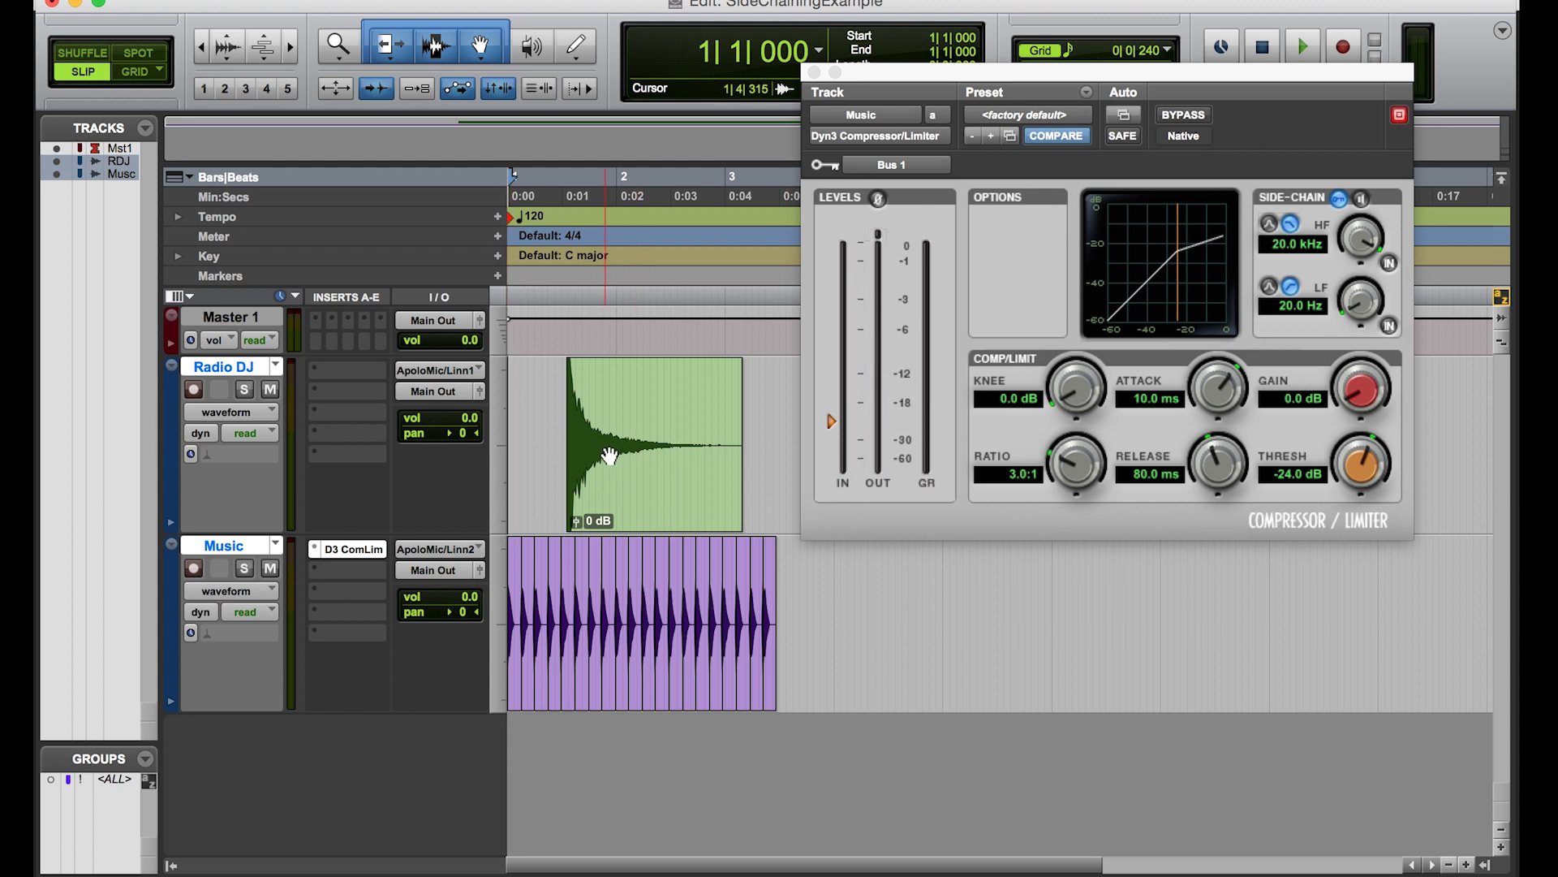
{"action": "key", "text": "space"}
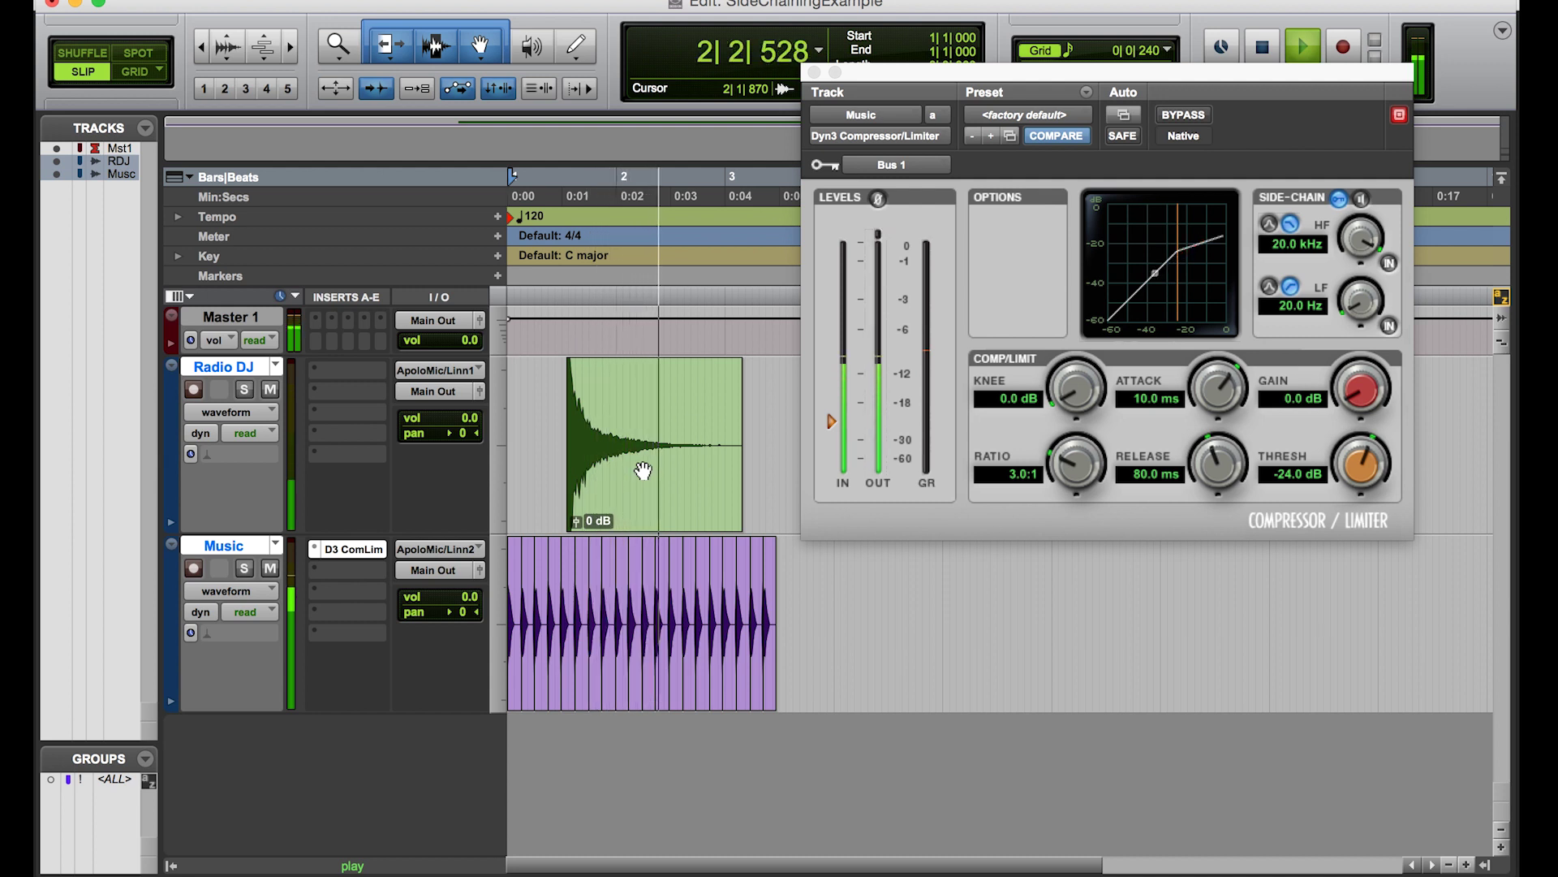
{"action": "key", "text": "space"}
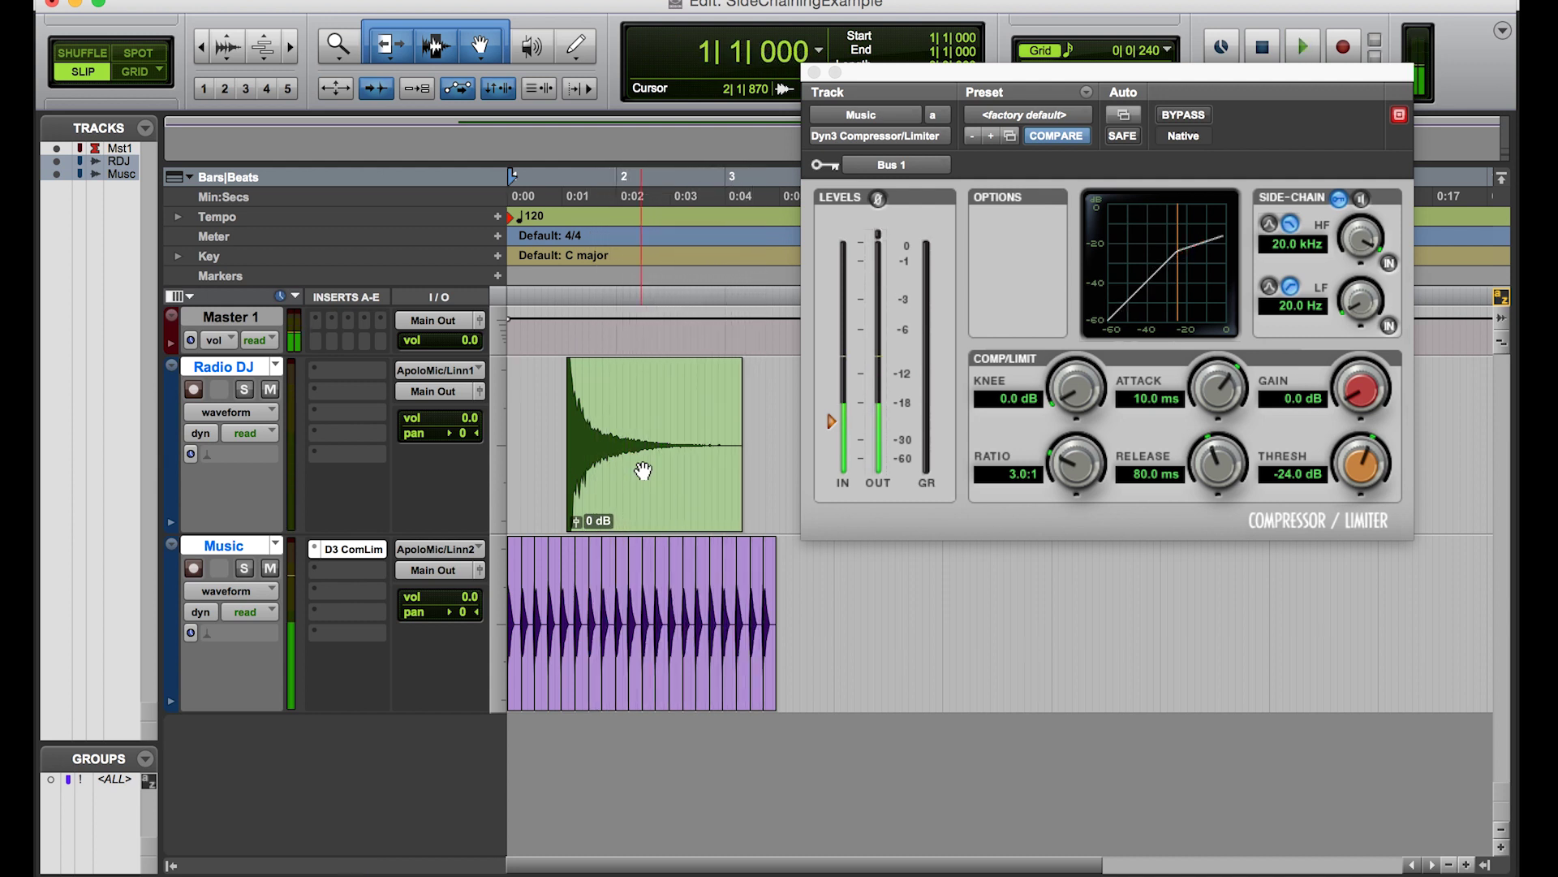